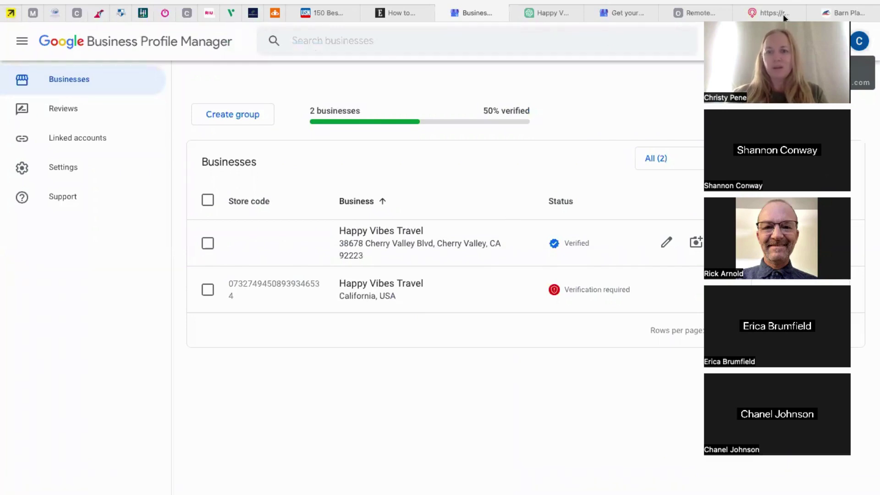
Switch to the Google search results tab for Happy Vibes Travel
drag(783, 18, 802, 19)
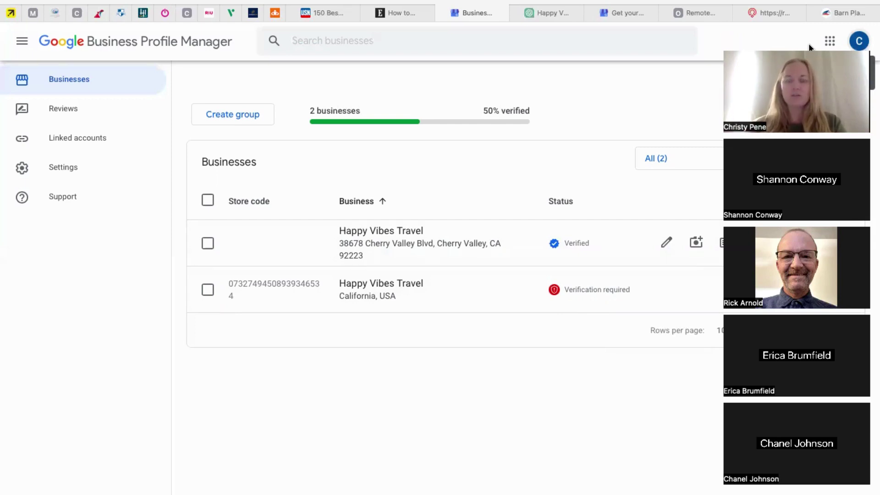
click(553, 14)
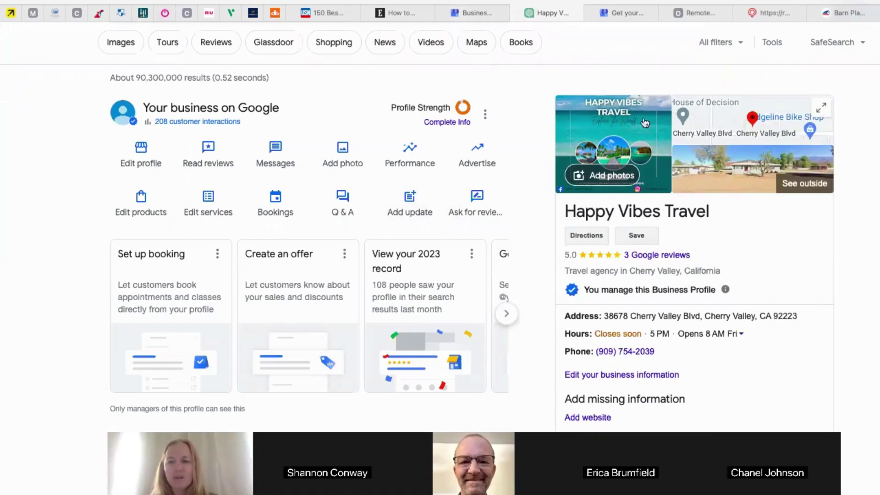
Scroll through the Happy Vibes Travel knowledge panel and search results
scroll(413, 255, up, 1)
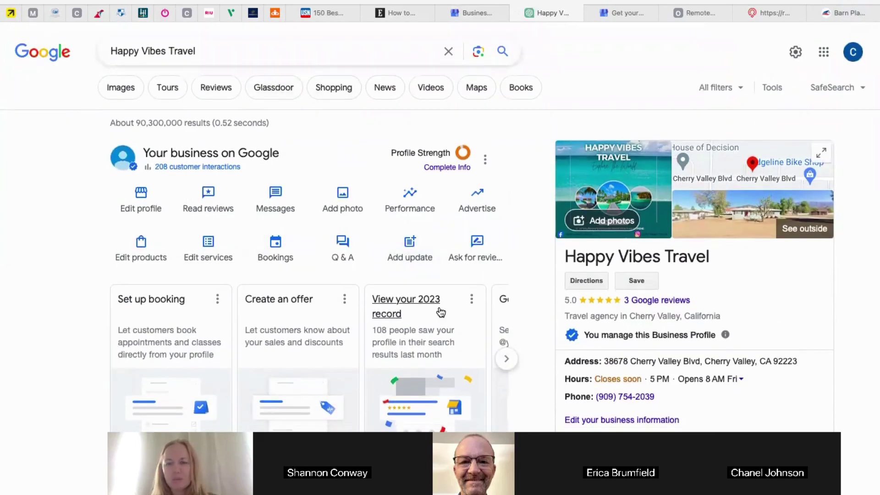
scroll(642, 366, down, 1)
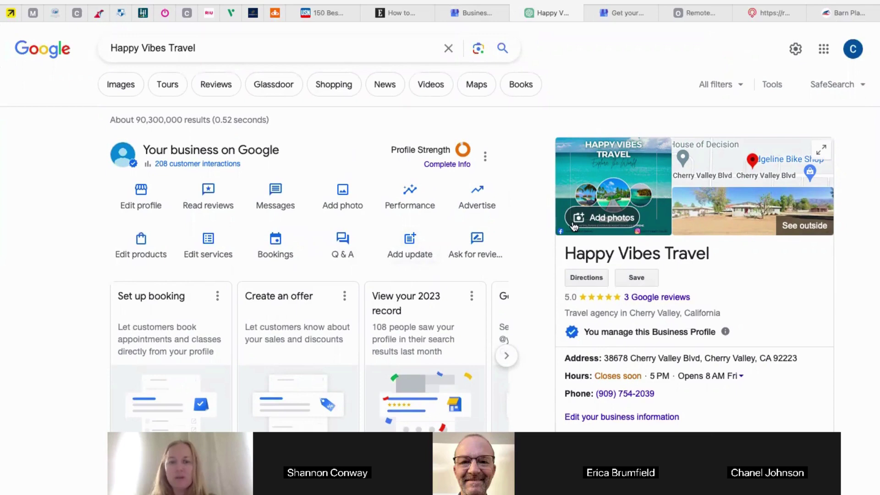
scroll(675, 254, down, 3)
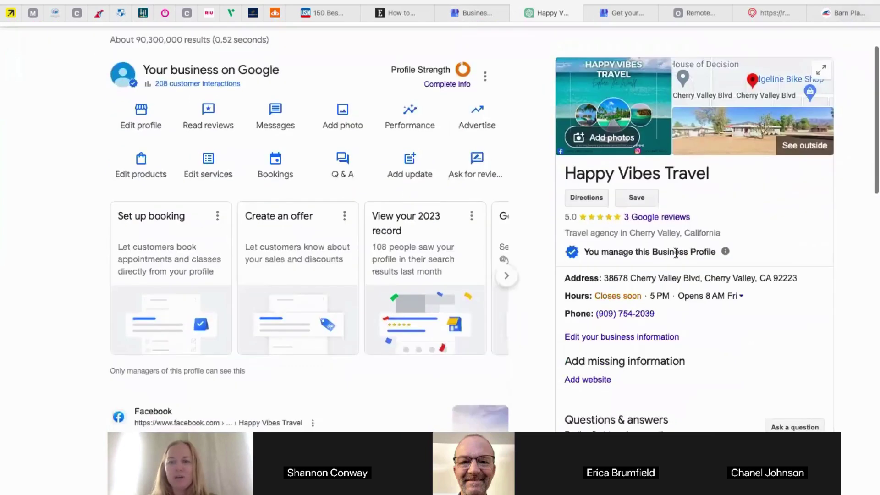
scroll(676, 254, down, 1)
scroll(660, 221, up, 1)
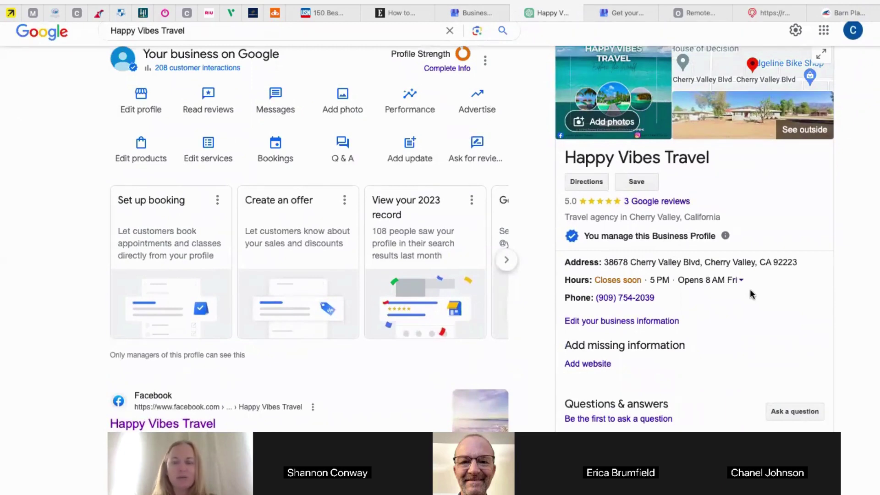
scroll(752, 294, down, 2)
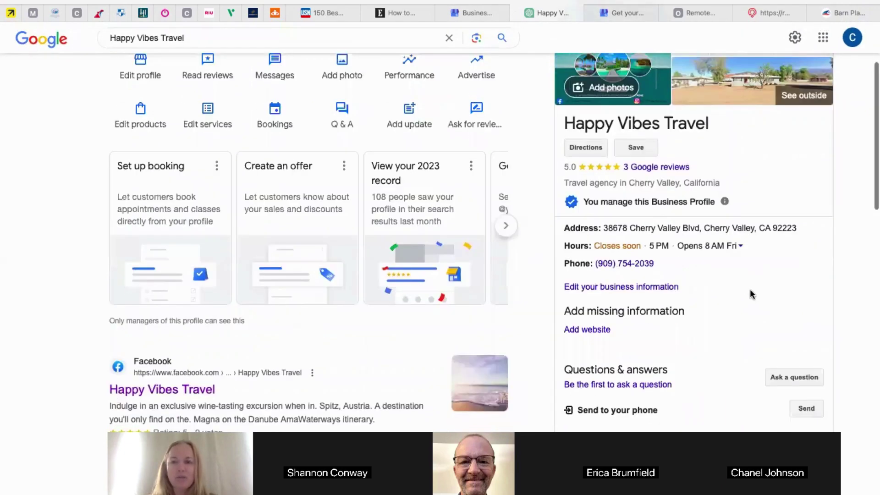
scroll(734, 292, up, 4)
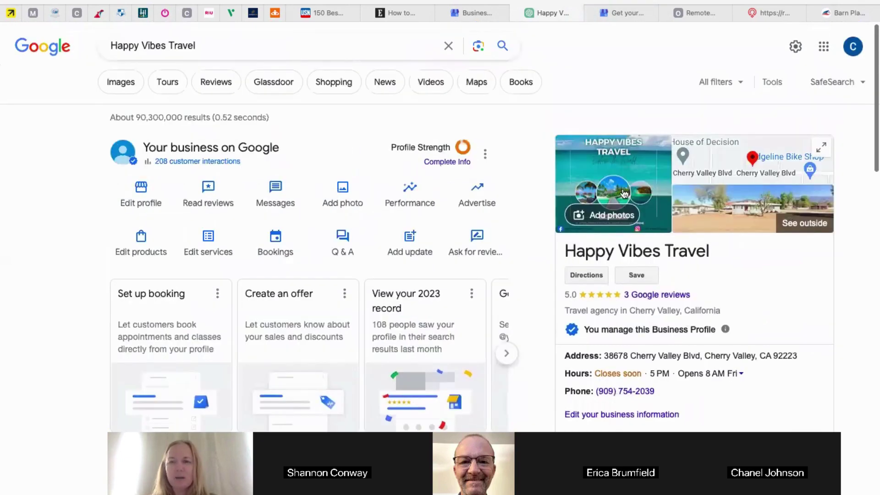
scroll(655, 287, down, 7)
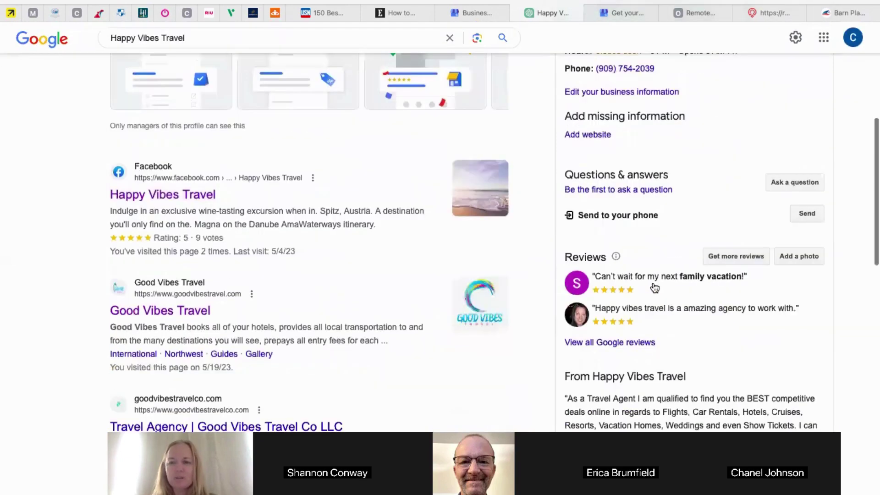
scroll(655, 288, down, 7)
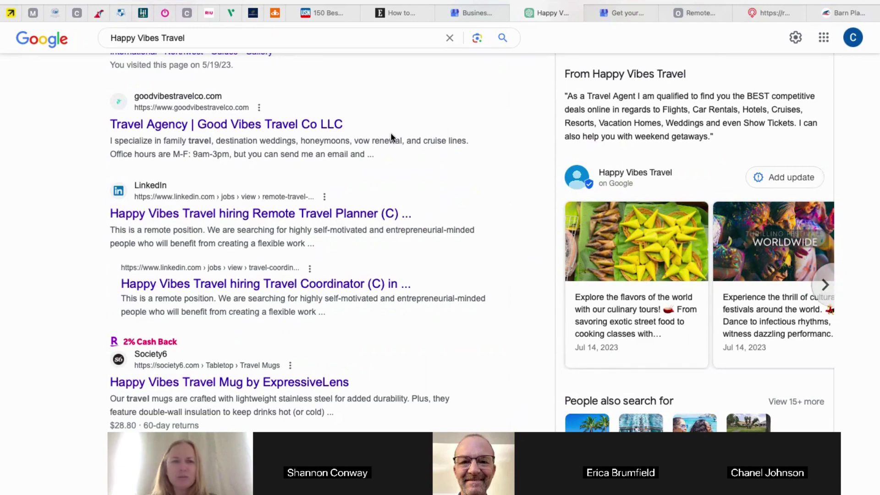
Go back to the Business Profile Manager list of two businesses
scroll(404, 140, up, 3)
scroll(638, 216, up, 4)
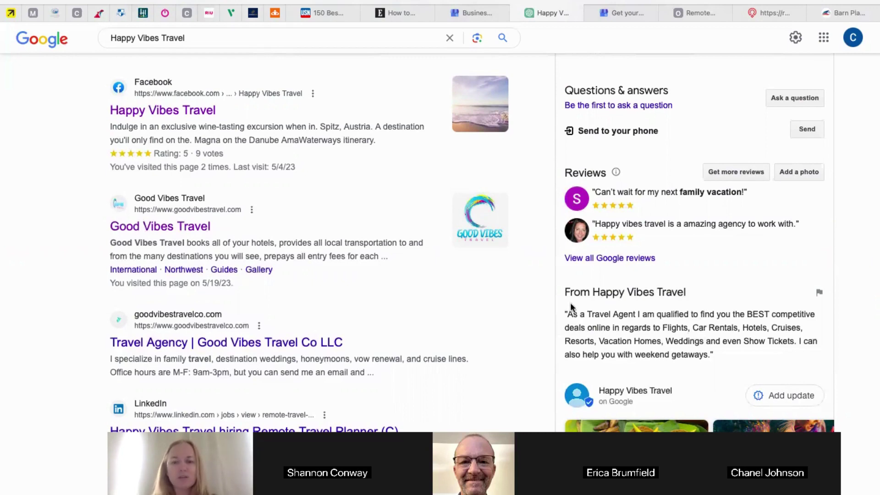
scroll(469, 252, up, 10)
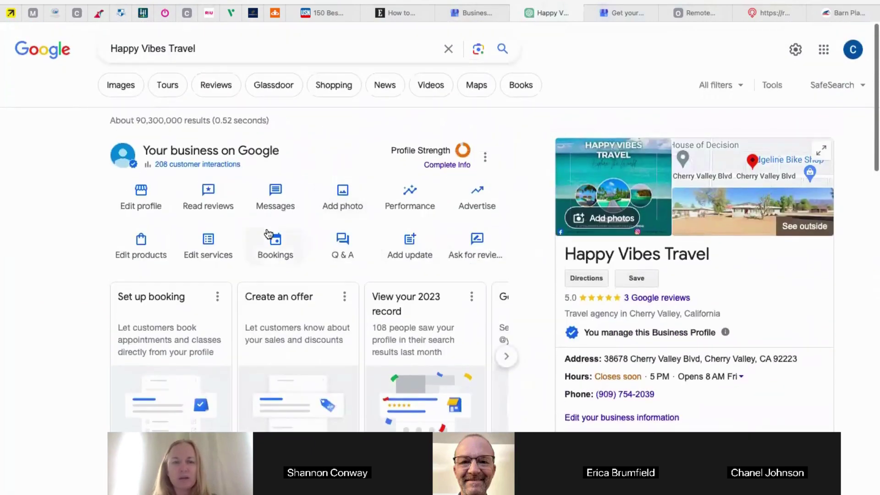
scroll(426, 211, down, 1)
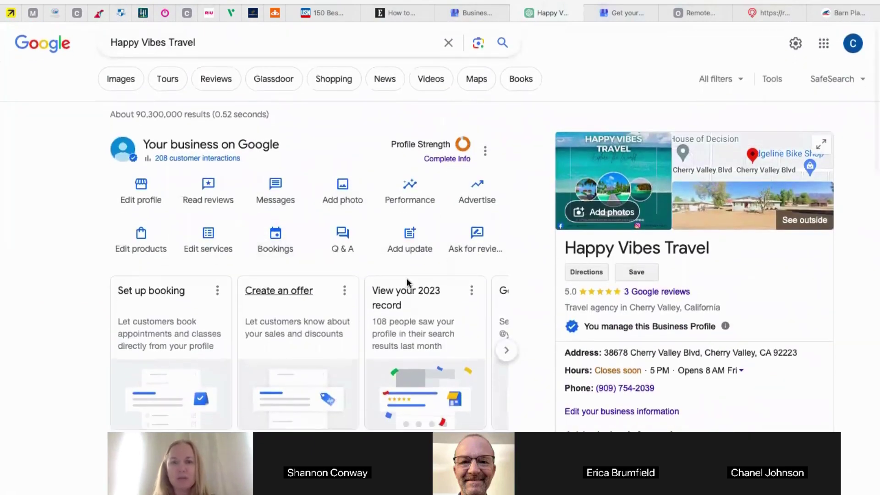
click(477, 14)
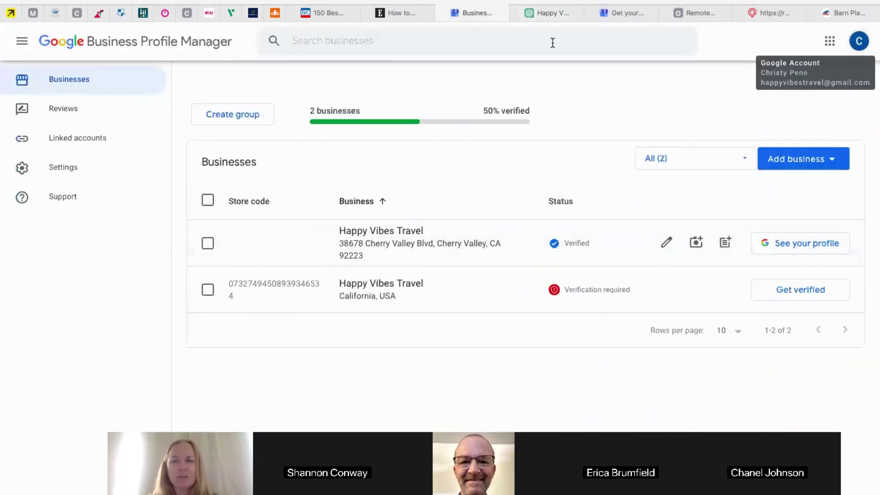
Switch to the 'Find and manage your business' page to add a new business
click(613, 15)
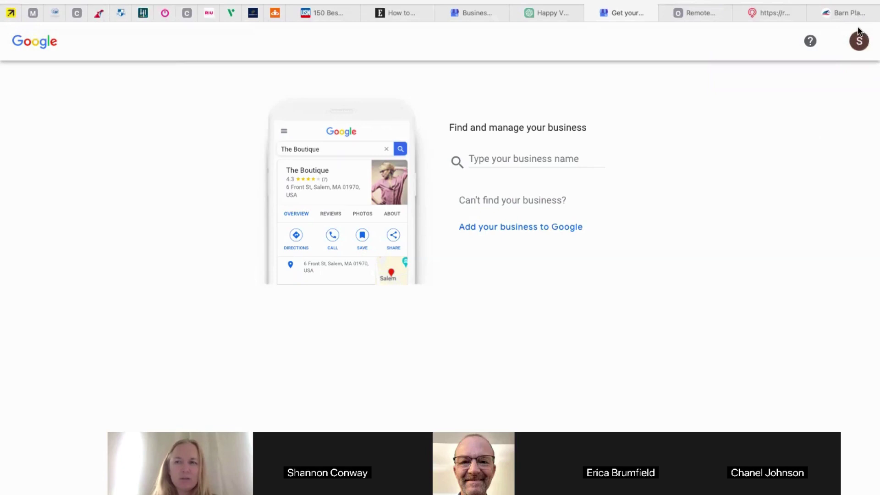
click(859, 43)
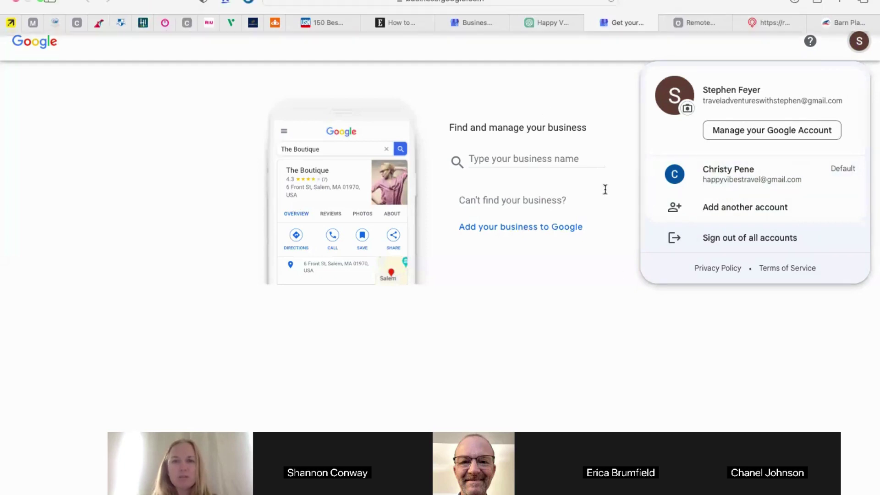
click(747, 310)
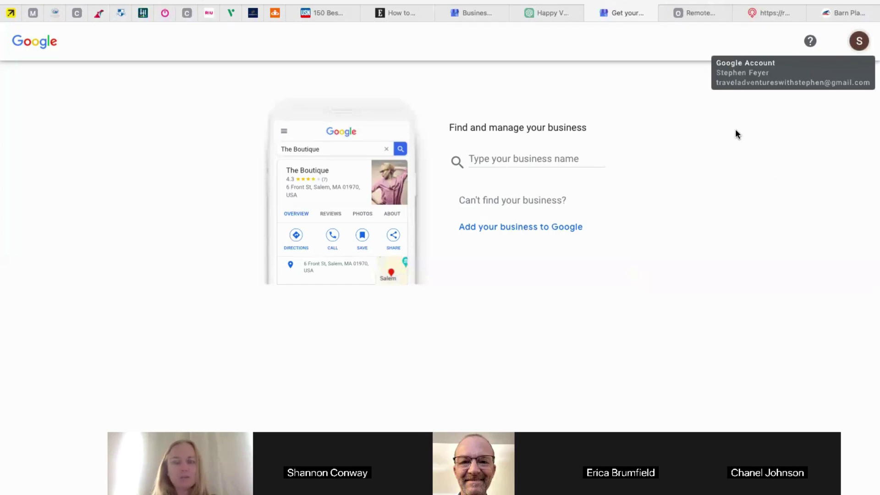
Create a new business named 'Travel Adventures With Stephen'
click(508, 160)
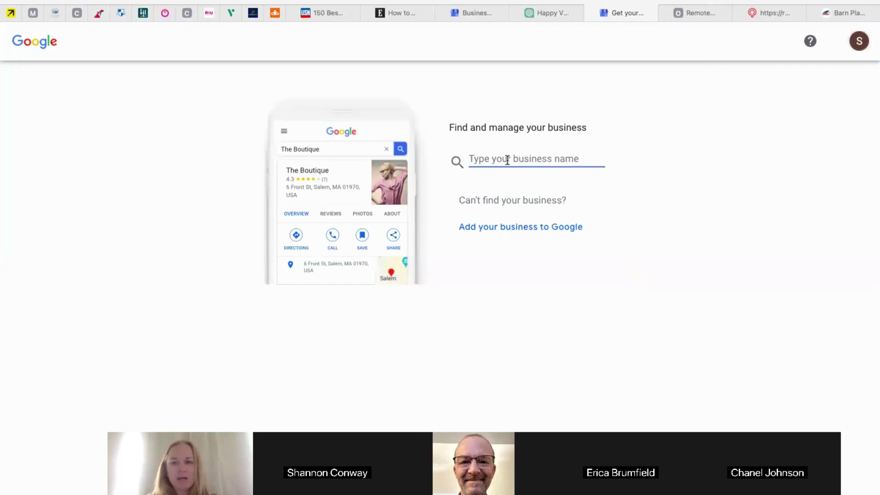
text(Travel A)
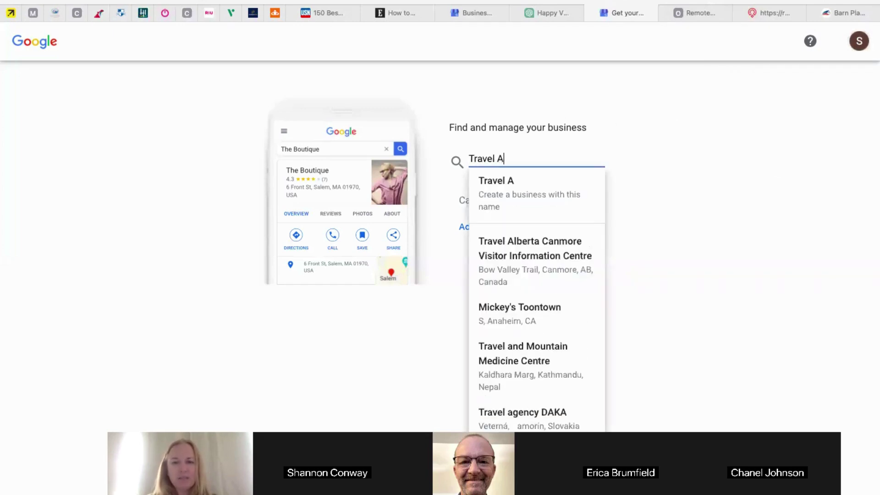
text(dventures With S)
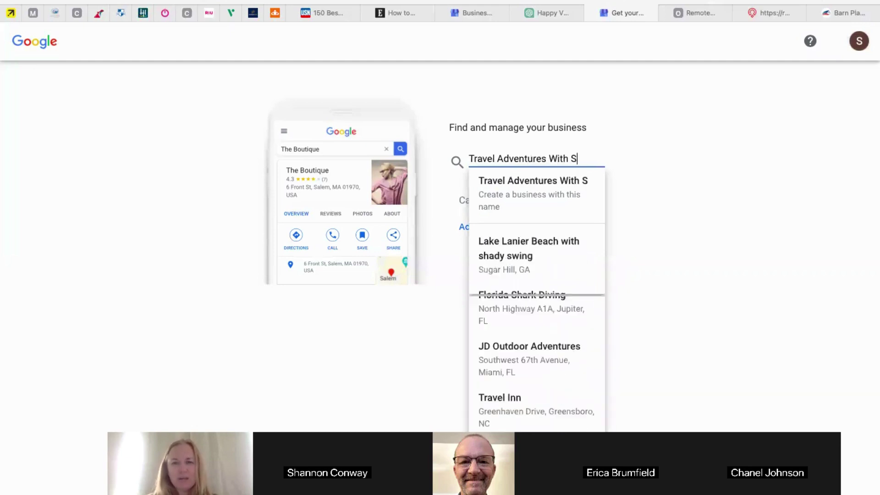
key(BackSpace)
text(Stephen)
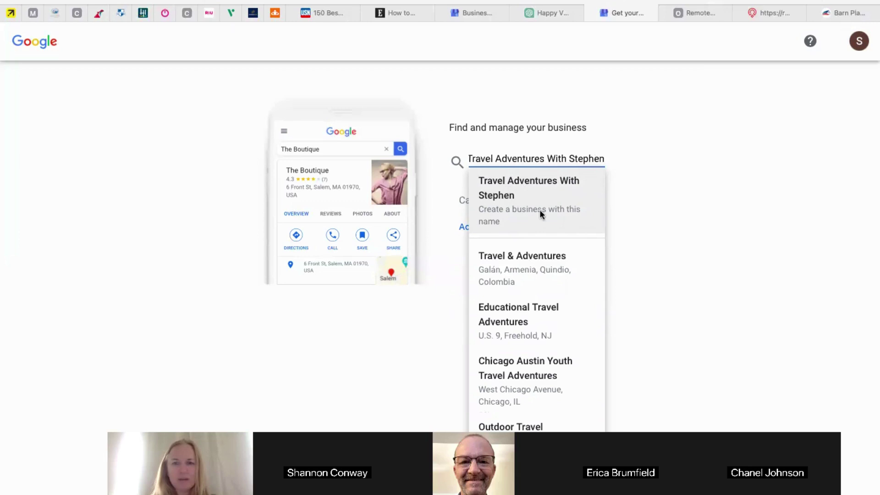
click(507, 200)
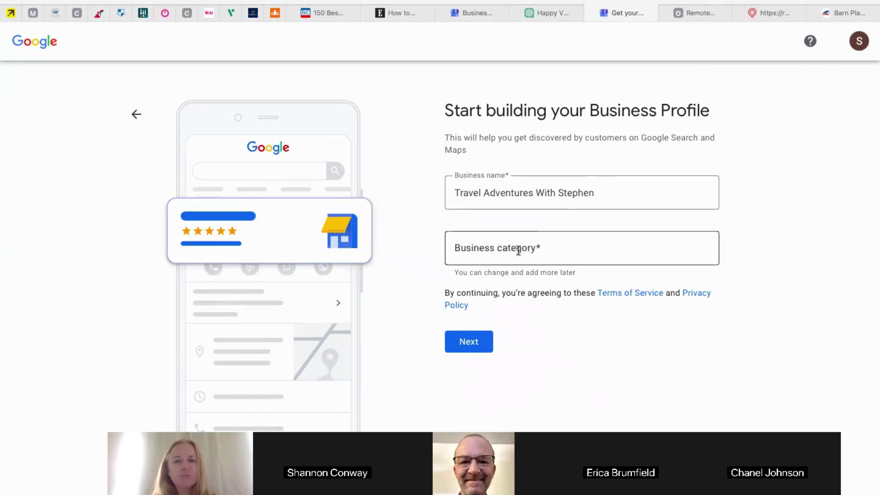
Set the business category to 'Travel agency' and continue
click(512, 238)
text(Travel)
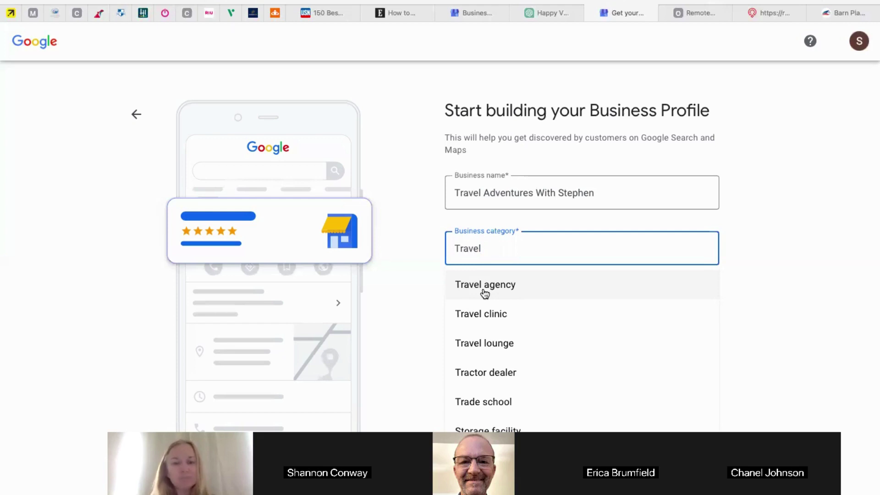
click(484, 293)
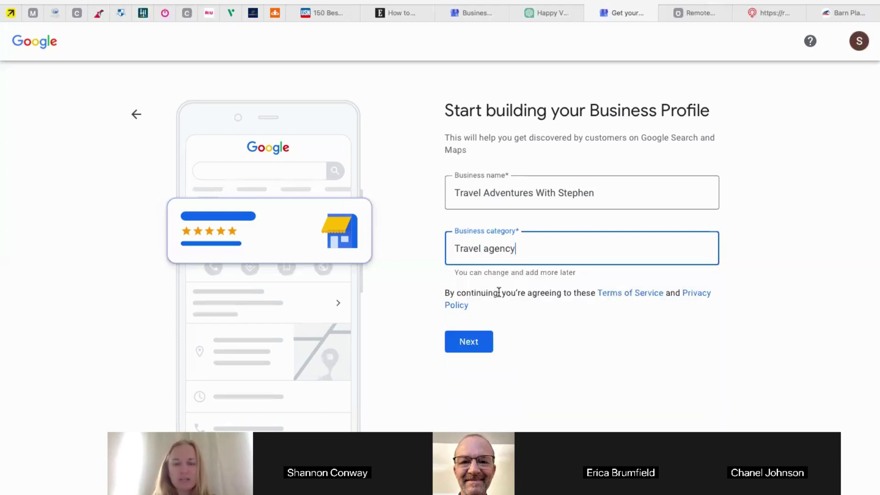
click(482, 343)
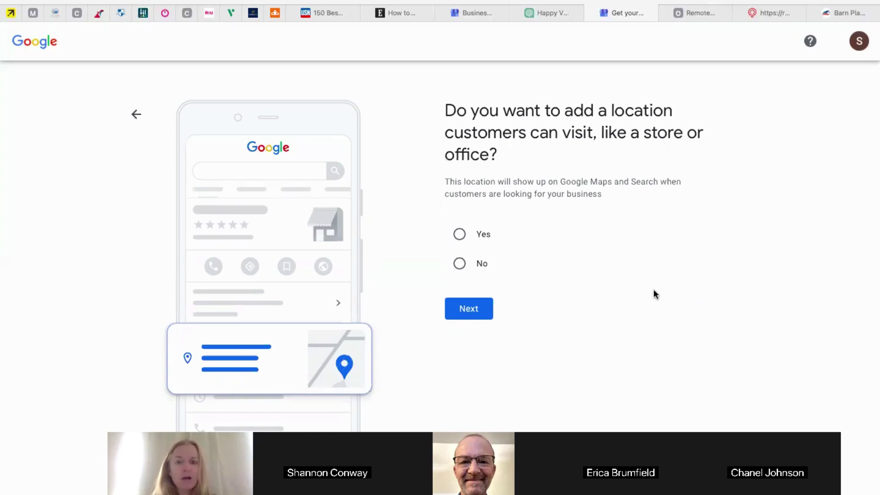
Answer No to having a customer-visitable location and continue
click(460, 264)
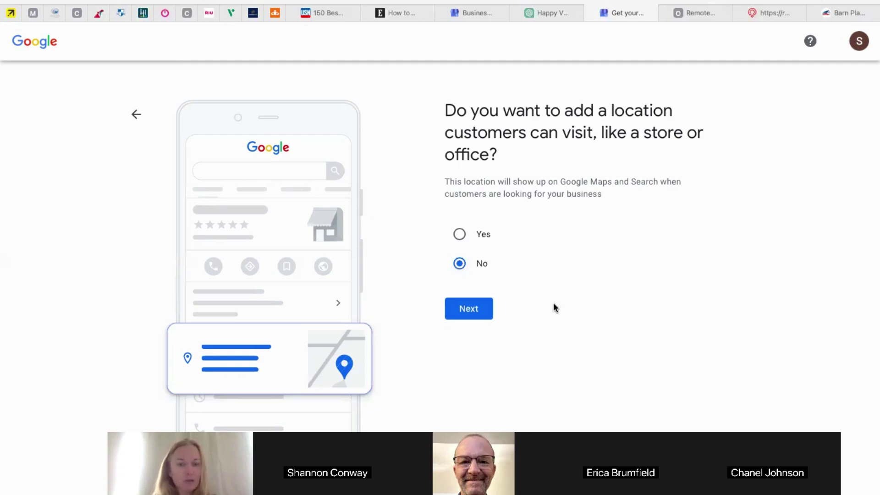
click(470, 310)
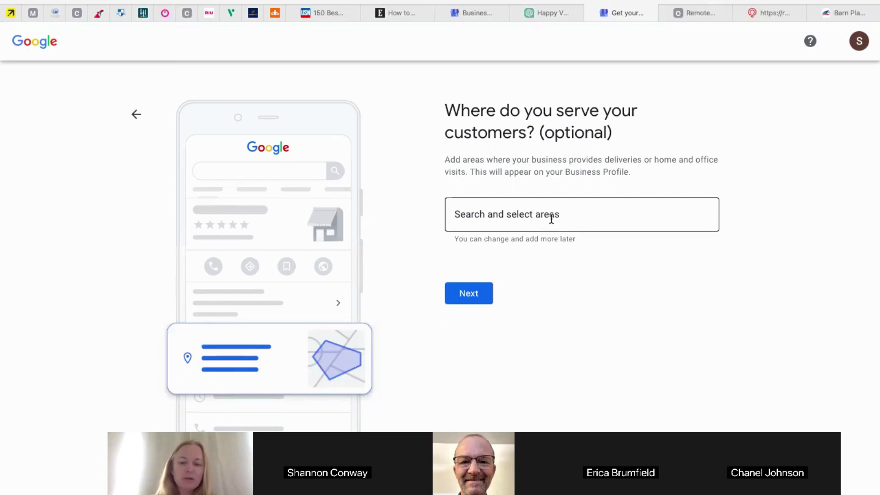
Add Los Angeles, Manhattan and United States as service areas and continue
click(544, 212)
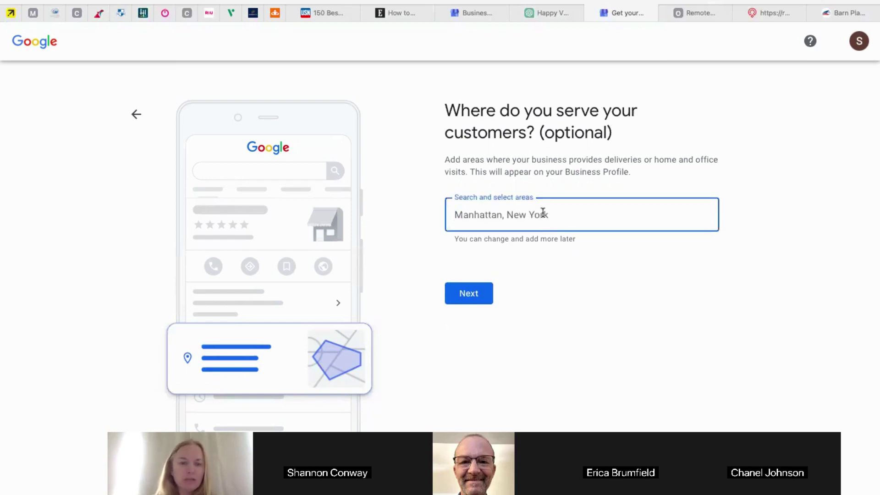
text(Los)
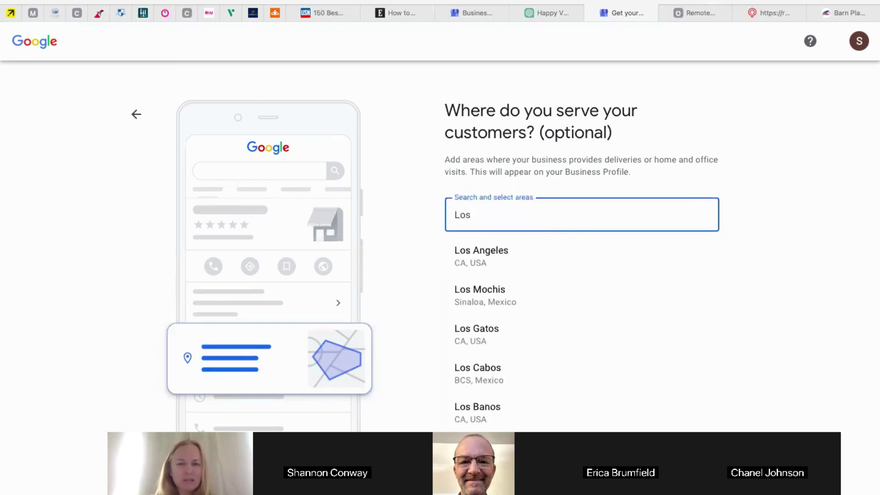
click(512, 254)
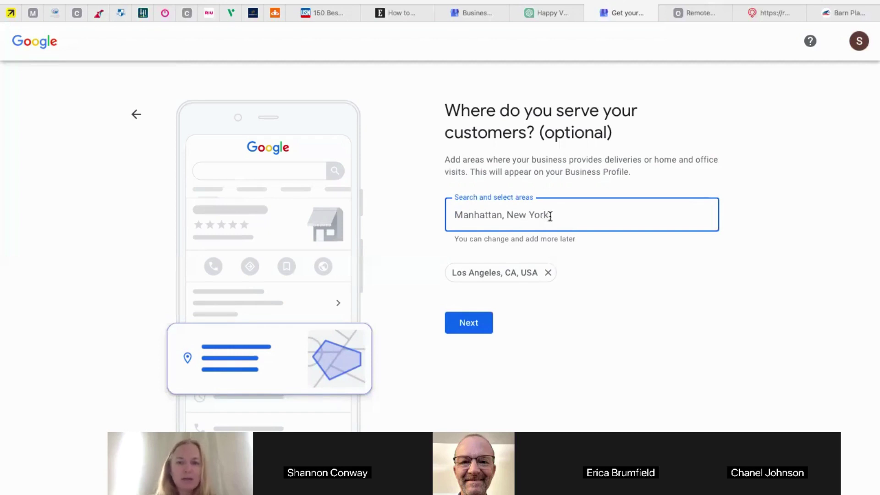
text(Man)
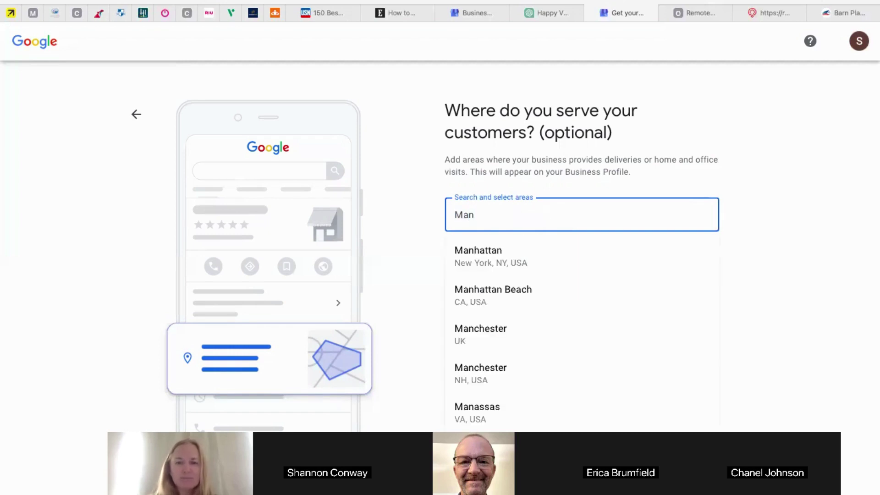
click(519, 262)
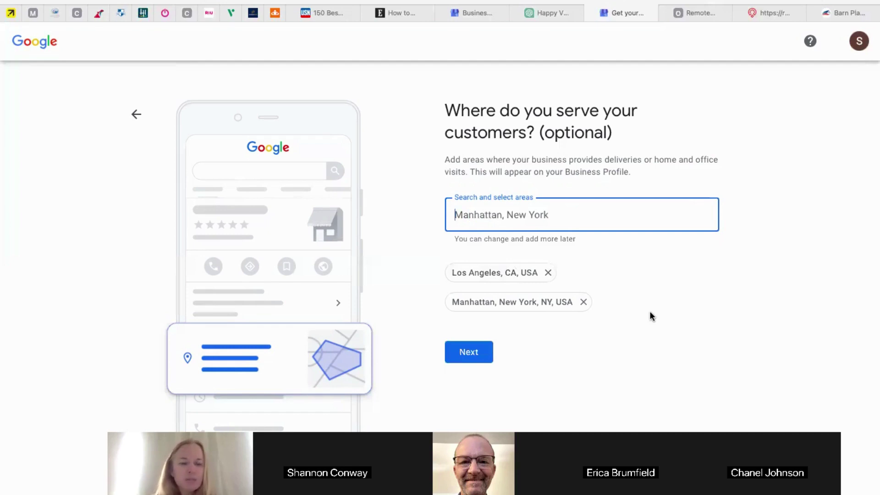
text(U)
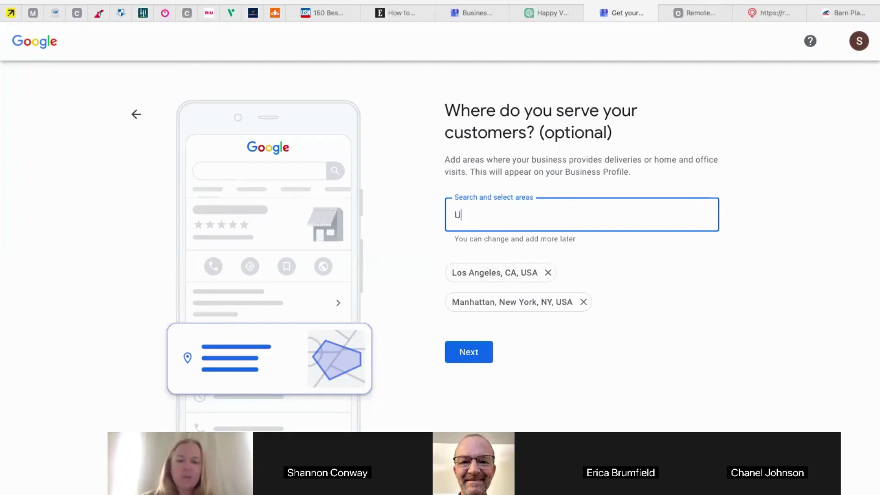
text(nited)
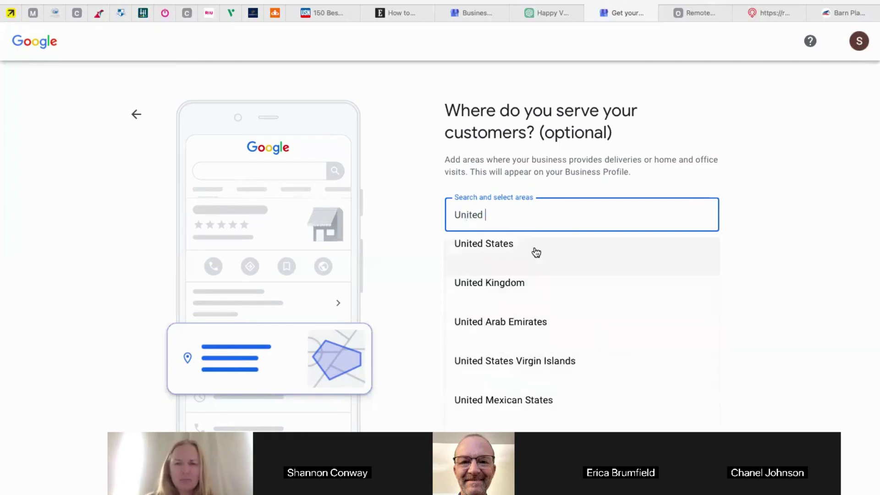
click(536, 252)
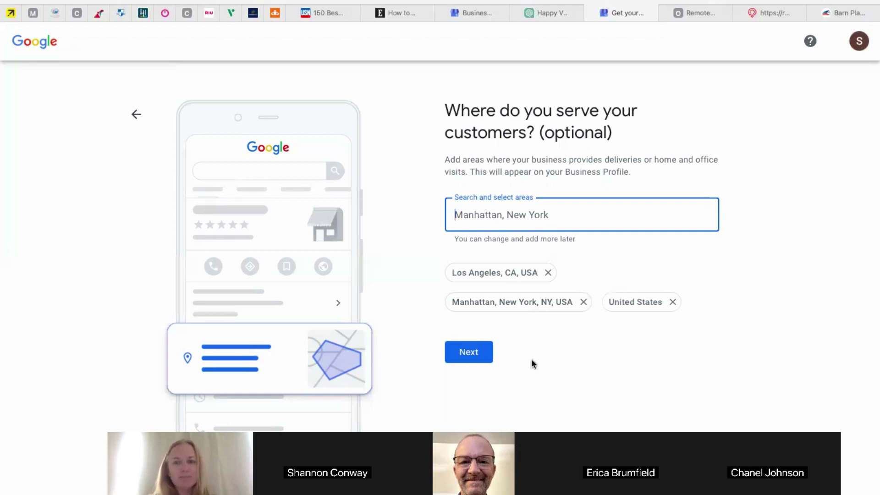
click(479, 351)
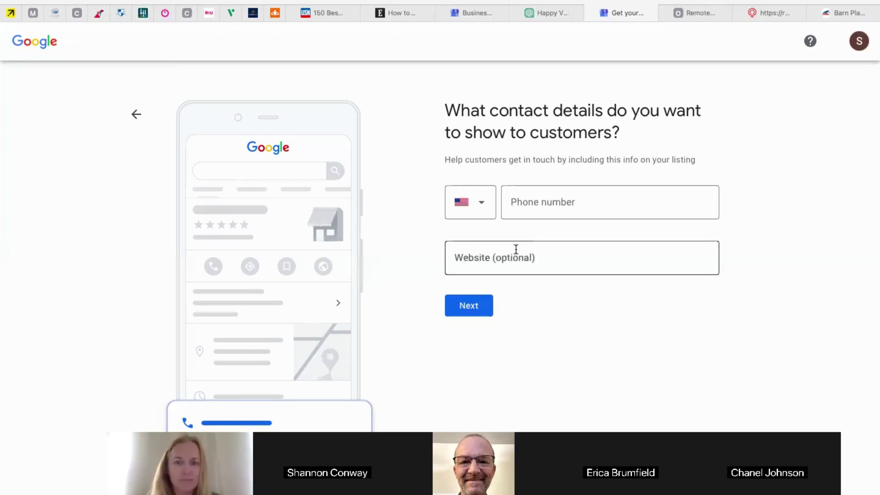
Enter the business phone number, leave the website blank, and continue
click(567, 202)
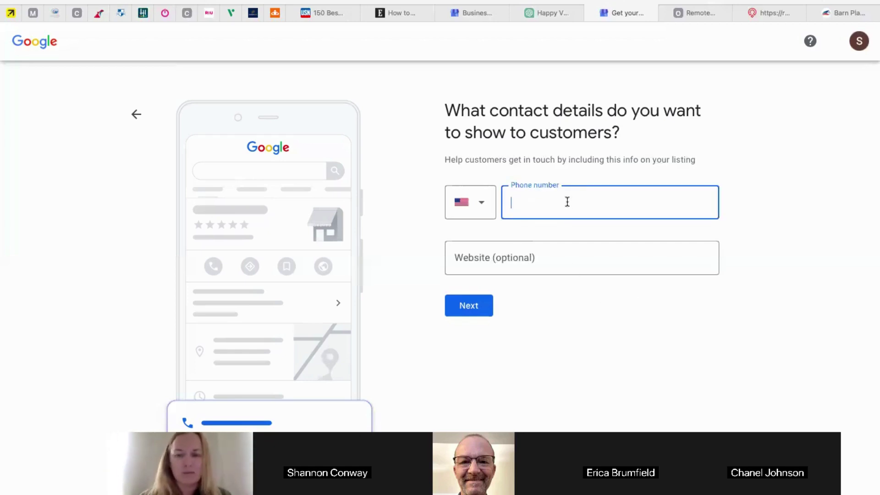
click(504, 256)
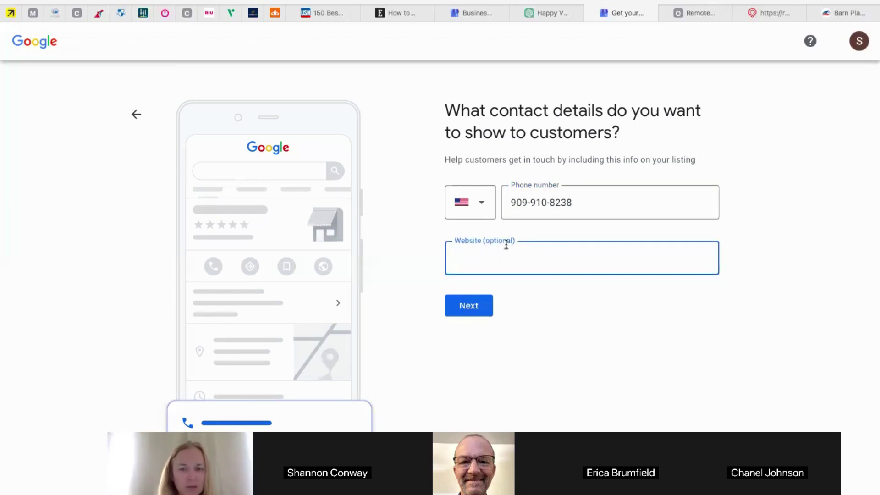
click(473, 309)
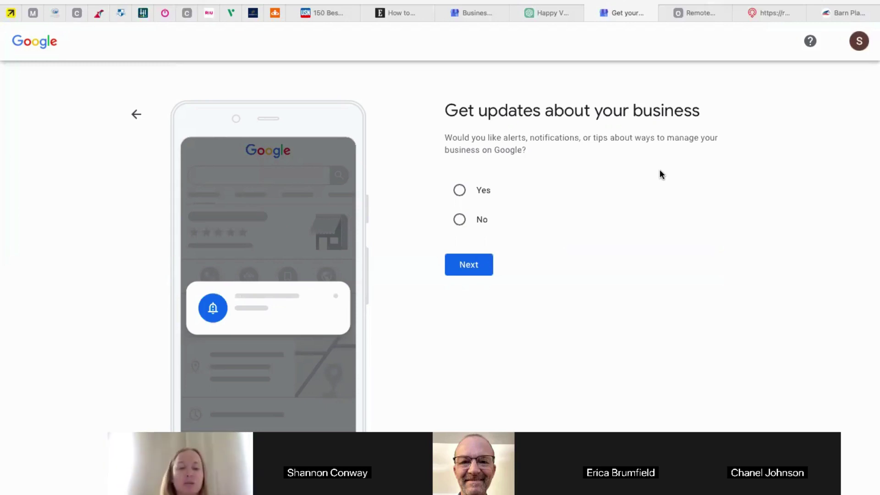
Choose Yes to receive business updates and continue
click(476, 186)
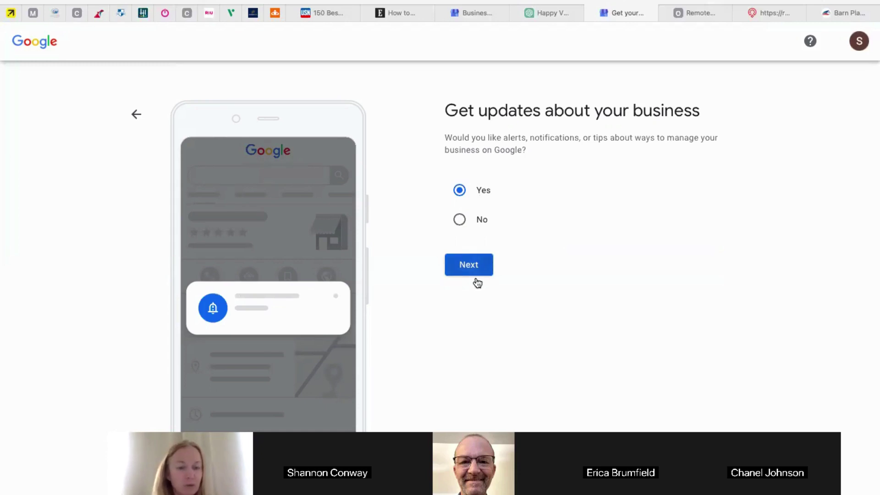
click(470, 266)
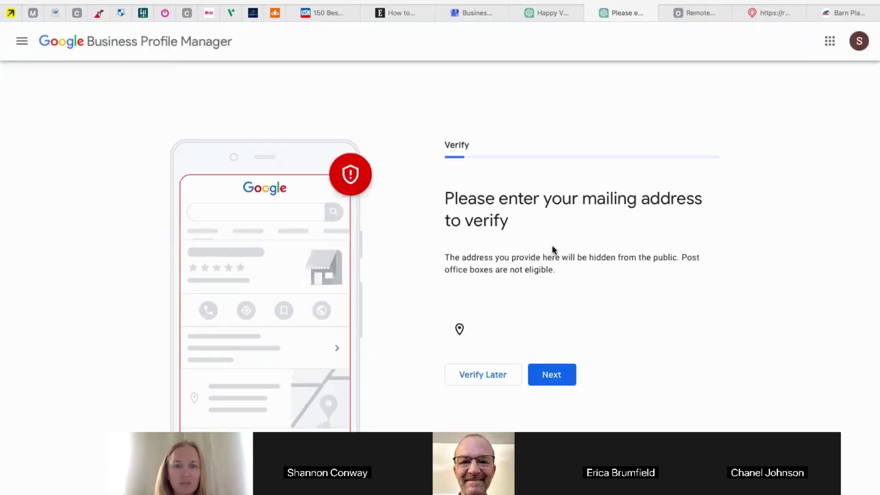
Fill in the mailing street address from its autocomplete suggestion for verification
scroll(595, 289, down, 2)
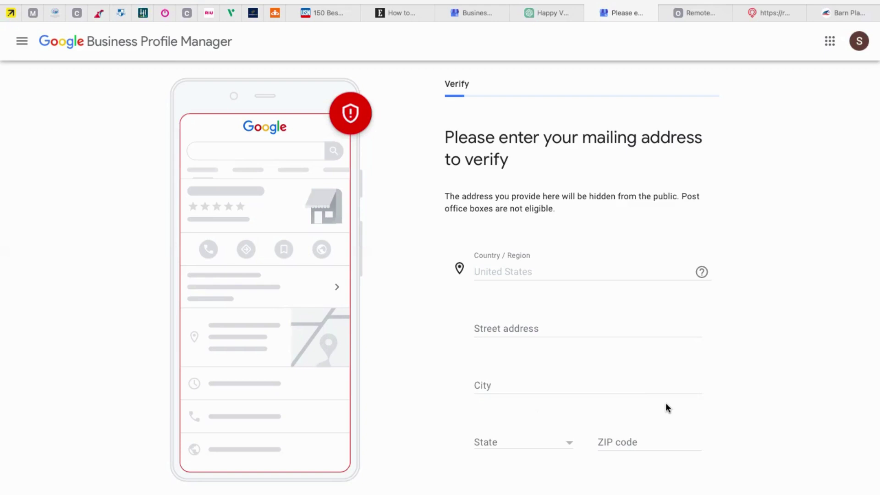
scroll(650, 417, up, 1)
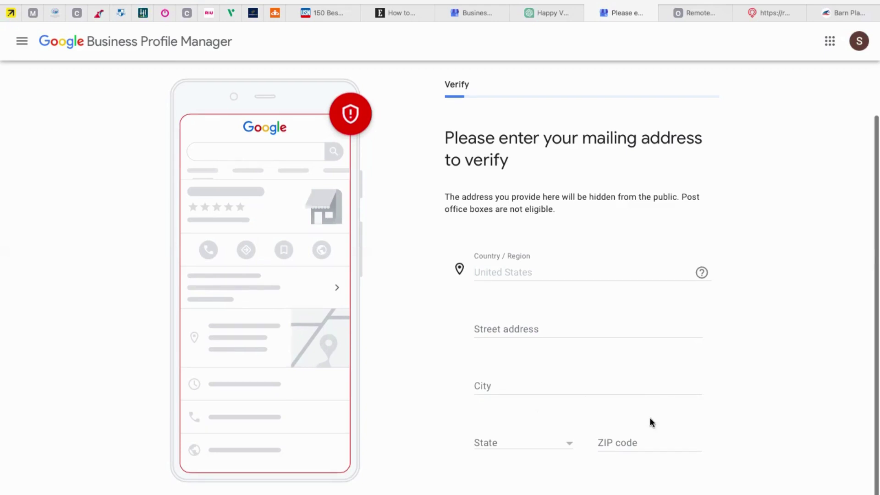
click(512, 327)
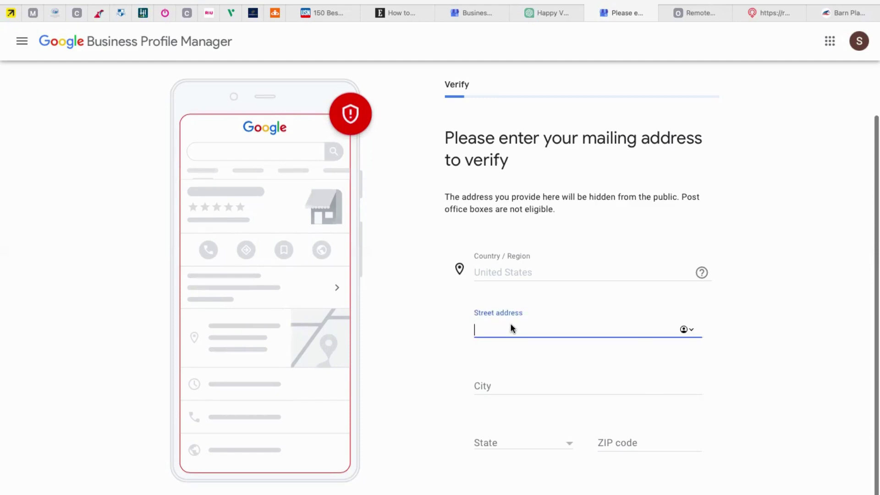
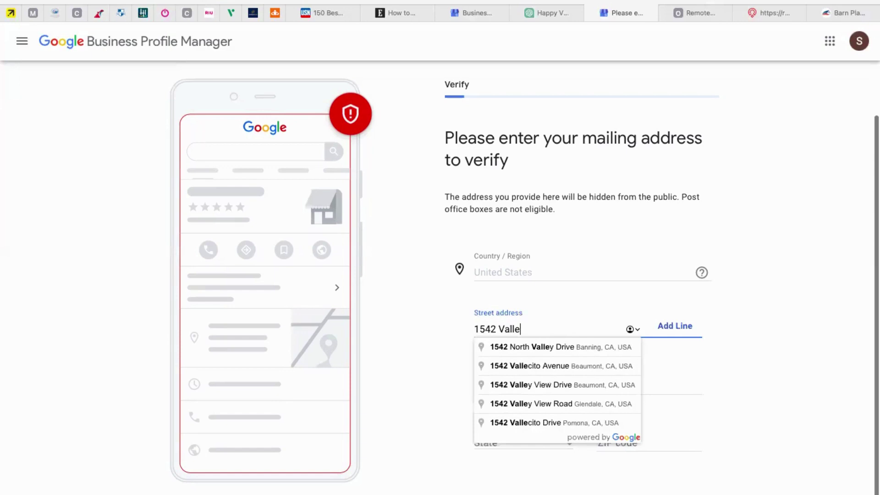
click(507, 352)
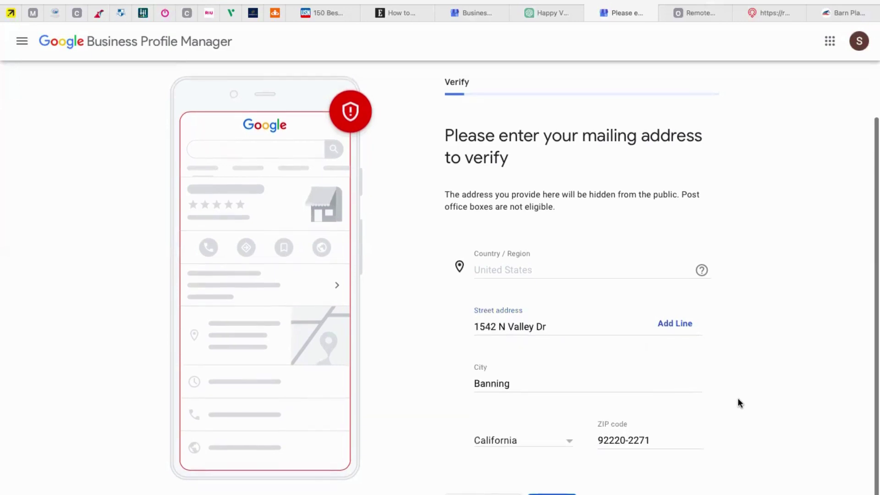
scroll(740, 404, up, 1)
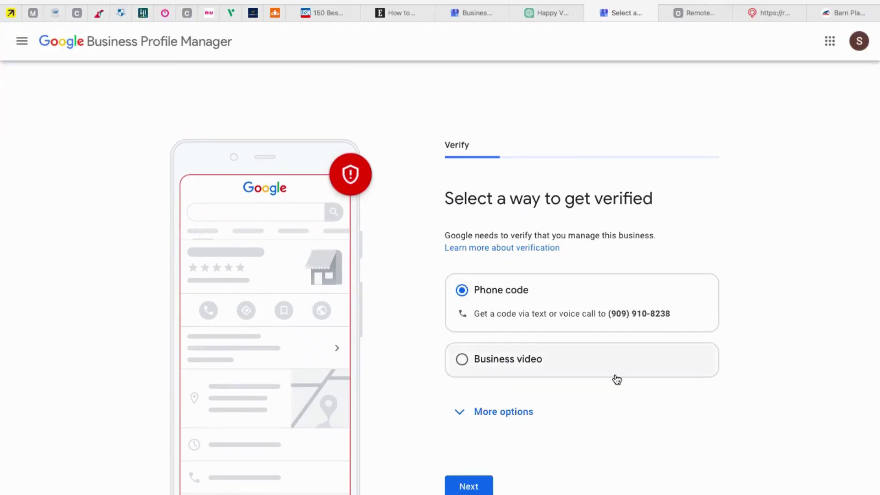
Choose Verify Later under More options and confirm postponing verification in the dialog
click(487, 411)
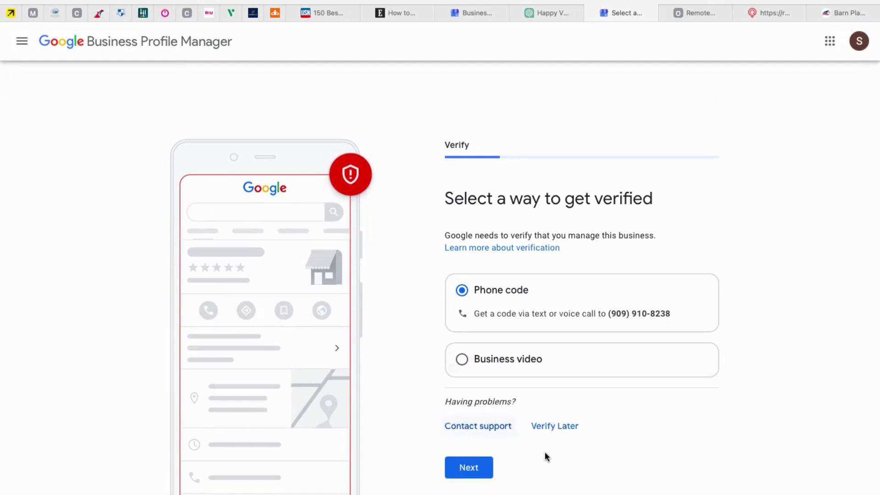
click(552, 429)
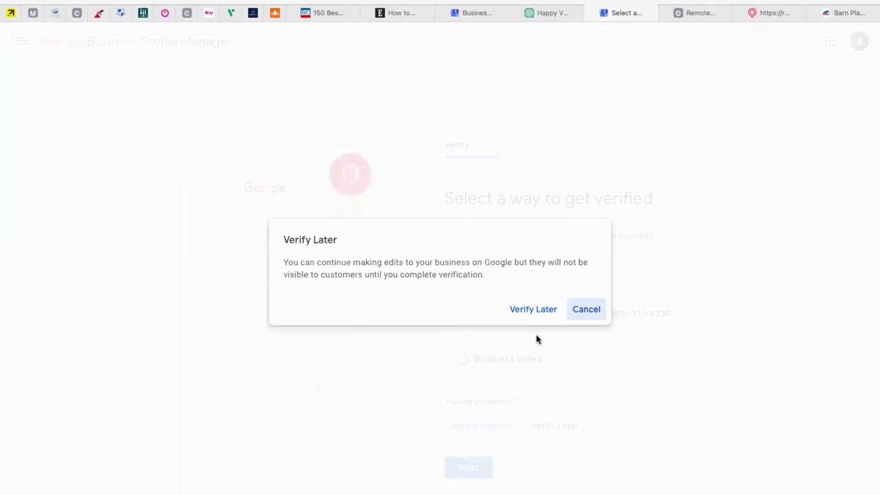
click(524, 311)
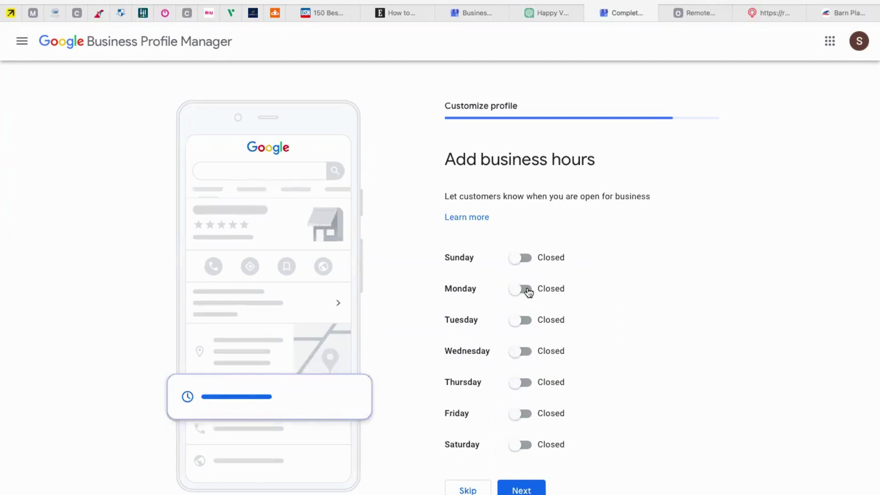
Mark every day from Sunday through Saturday as Open
click(523, 259)
click(525, 312)
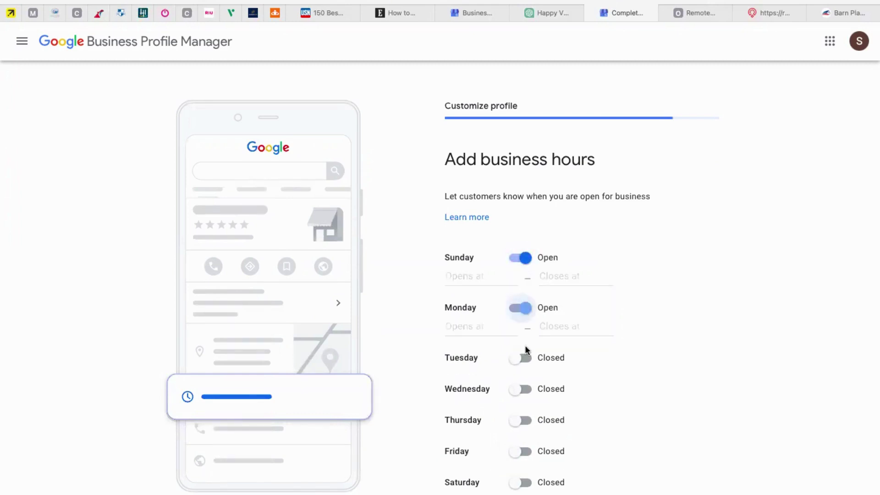
click(526, 361)
click(525, 408)
click(525, 457)
scroll(525, 458, down, 2)
click(525, 425)
click(526, 477)
scroll(532, 441, up, 1)
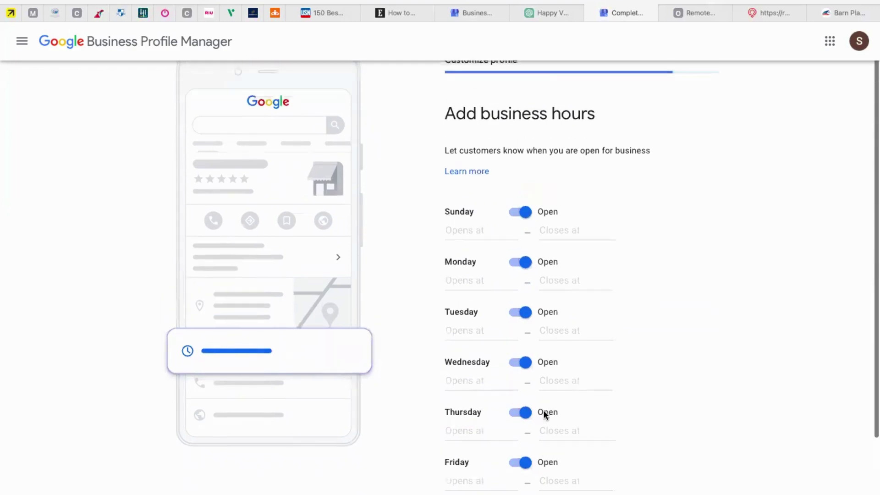
Set Sunday to 9:00 AM–5:00 PM and Monday to open at 9:00 AM
click(471, 234)
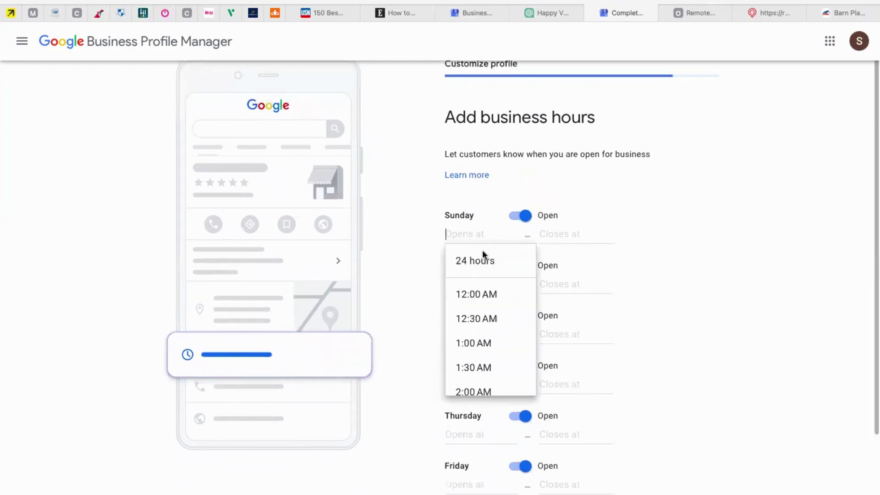
text(9)
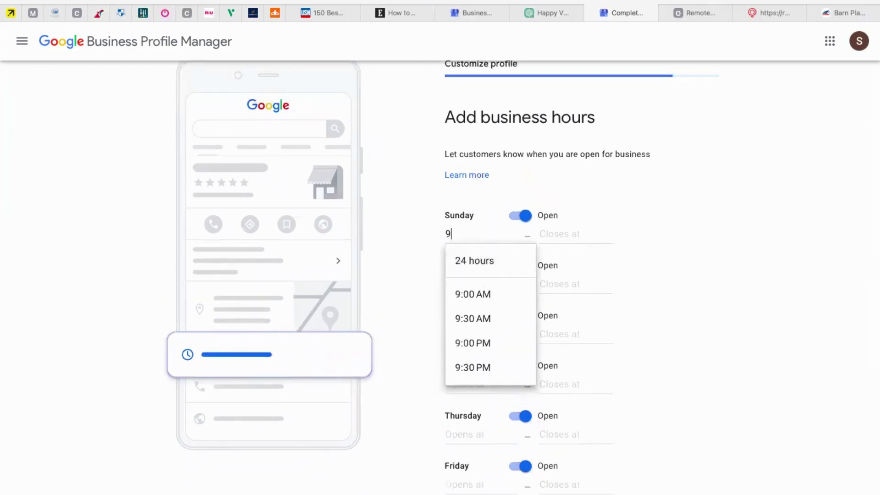
click(475, 295)
click(544, 235)
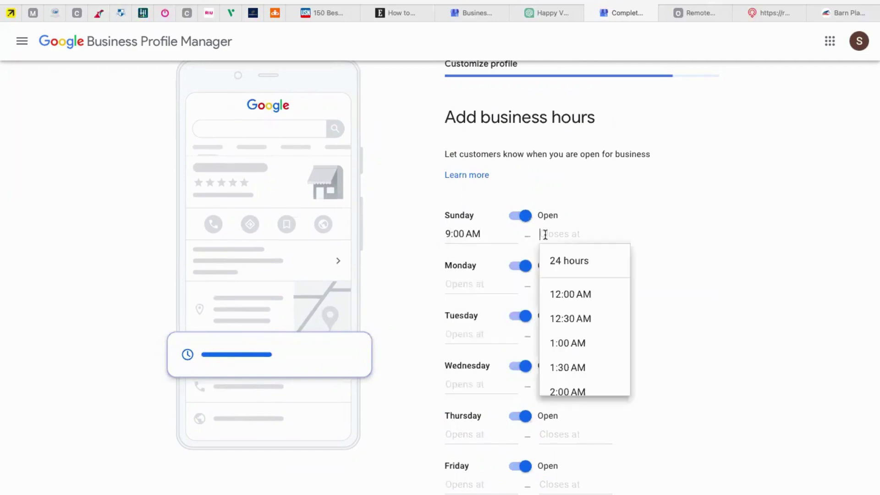
text(5)
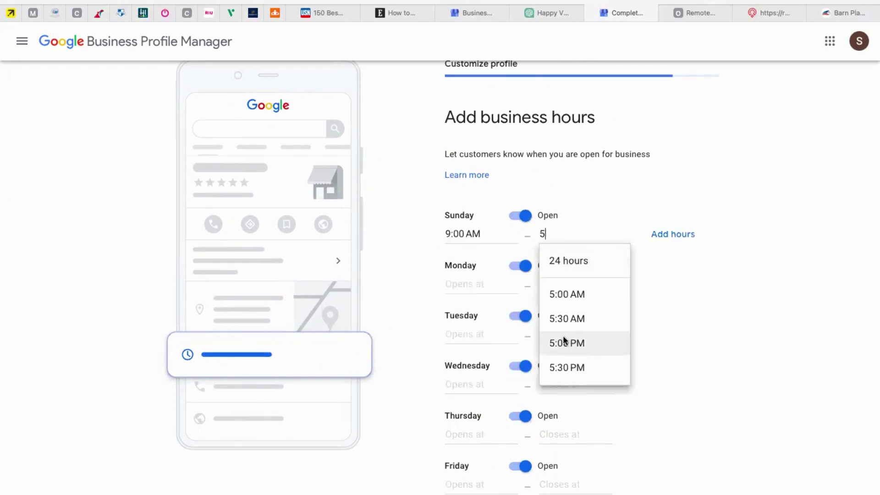
click(564, 341)
click(480, 283)
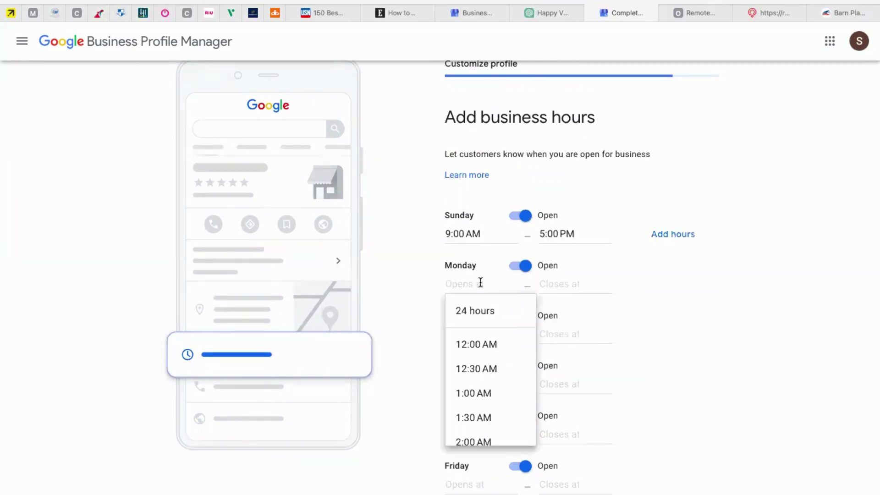
text(9)
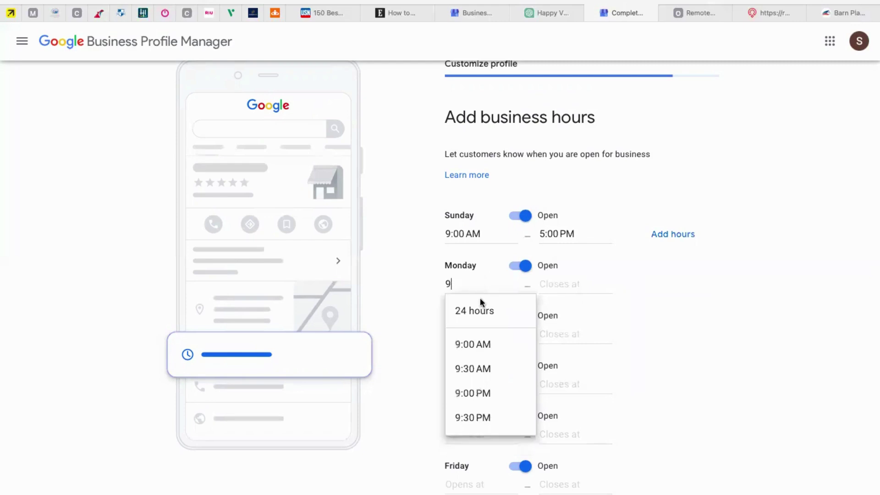
click(480, 345)
click(550, 284)
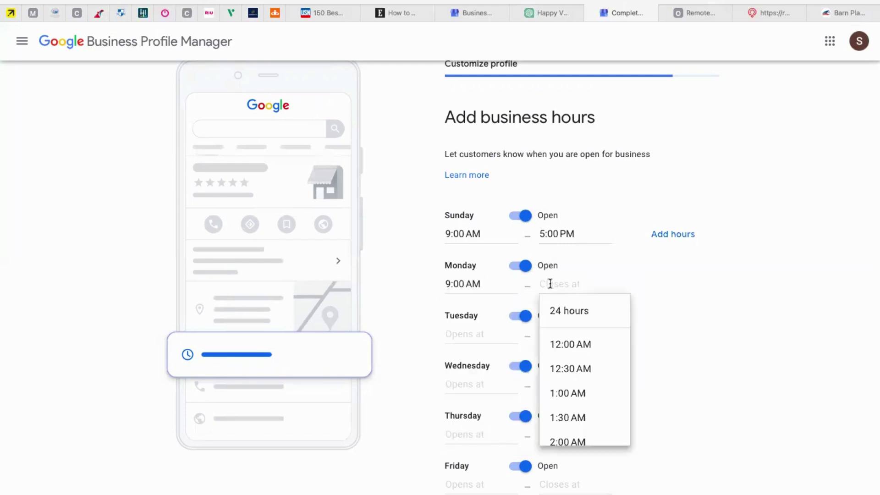
text(5)
click(560, 345)
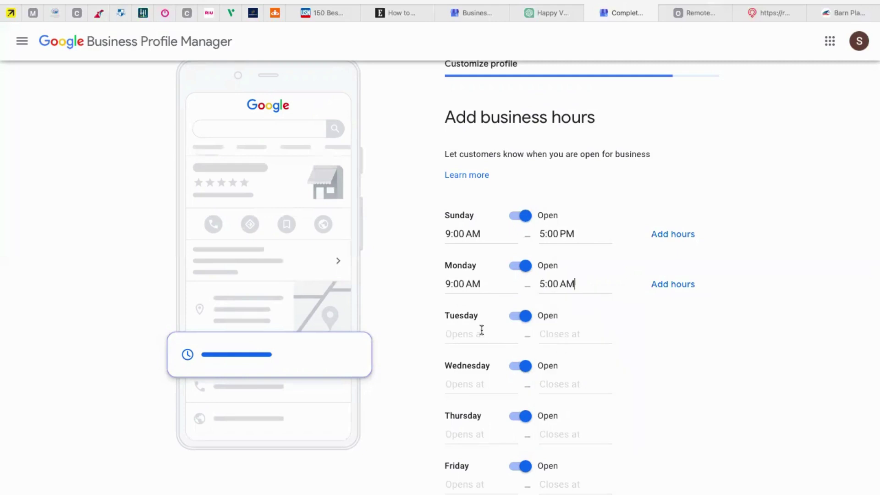
Set Tuesday to 9:00 AM–5:00 PM and correct Monday's closing time to 5:00 PM
click(479, 331)
text(9)
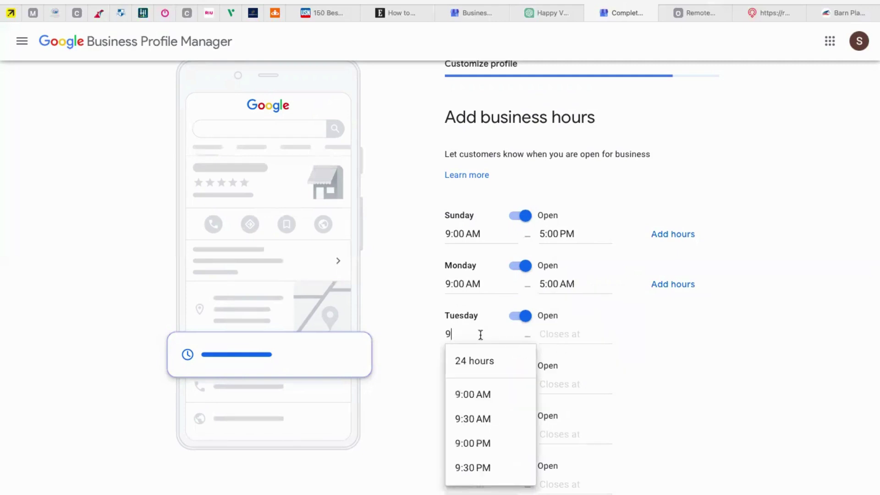
click(479, 393)
click(549, 334)
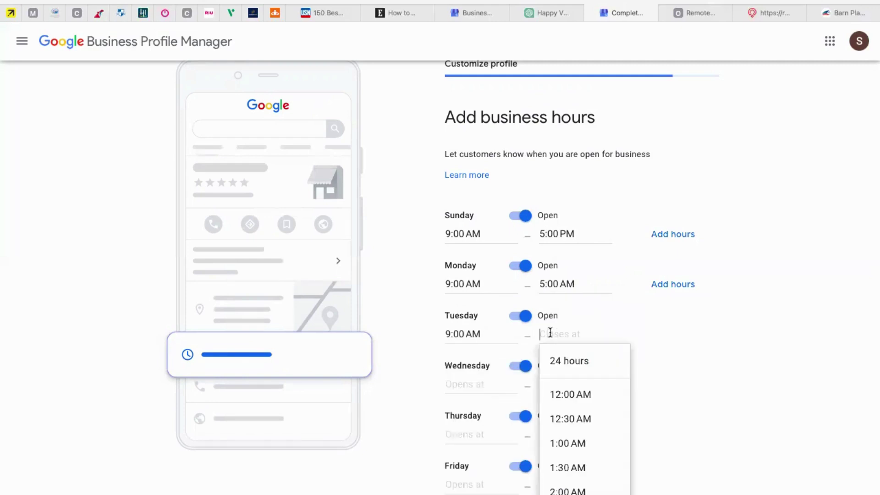
text(5)
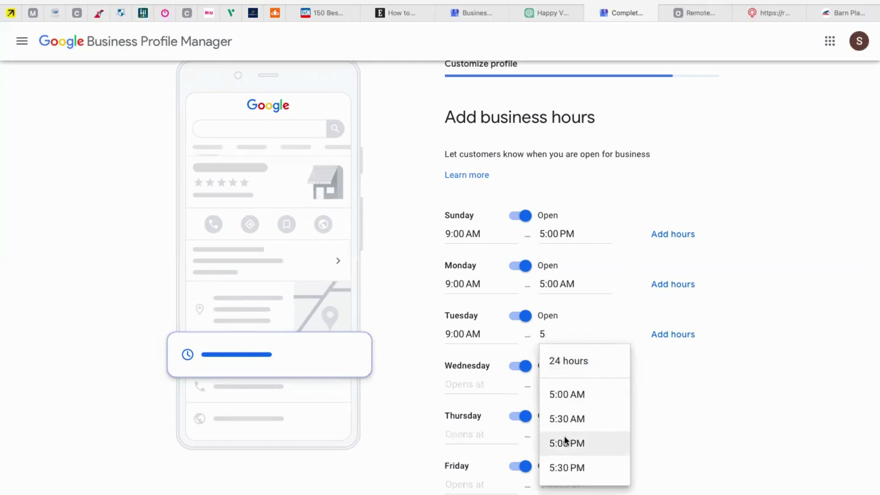
click(566, 443)
click(565, 284)
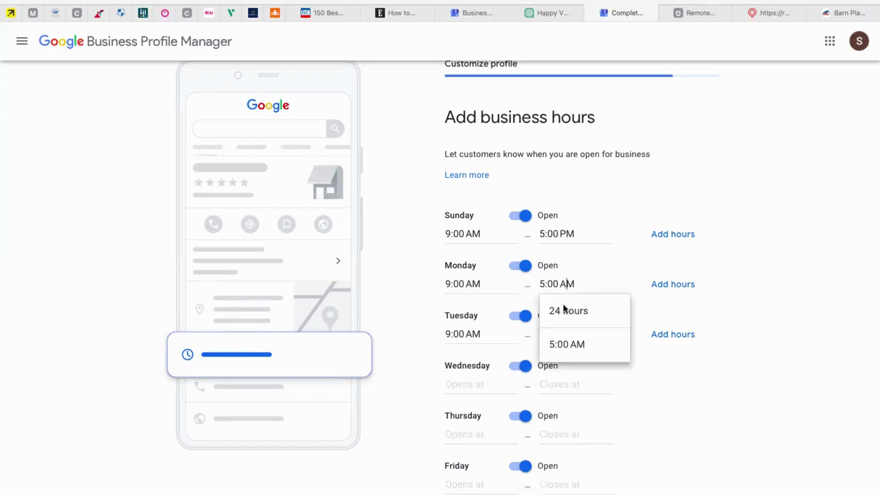
key(BackSpace)
text(P)
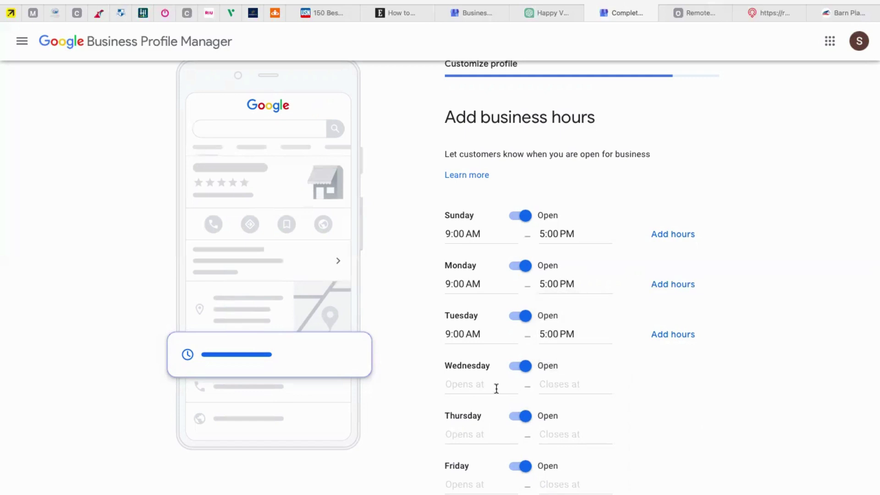
Set Wednesday and Thursday hours to 9:00 AM–5:00 PM
click(481, 381)
text(9)
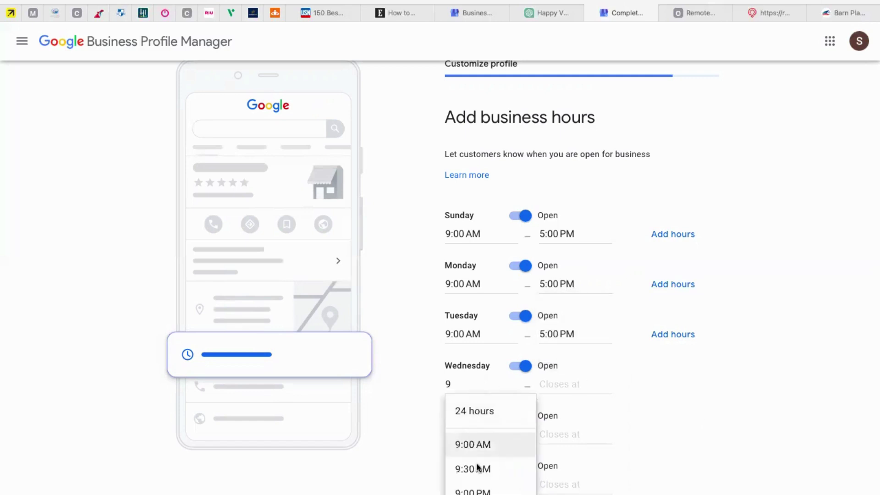
click(480, 447)
click(556, 384)
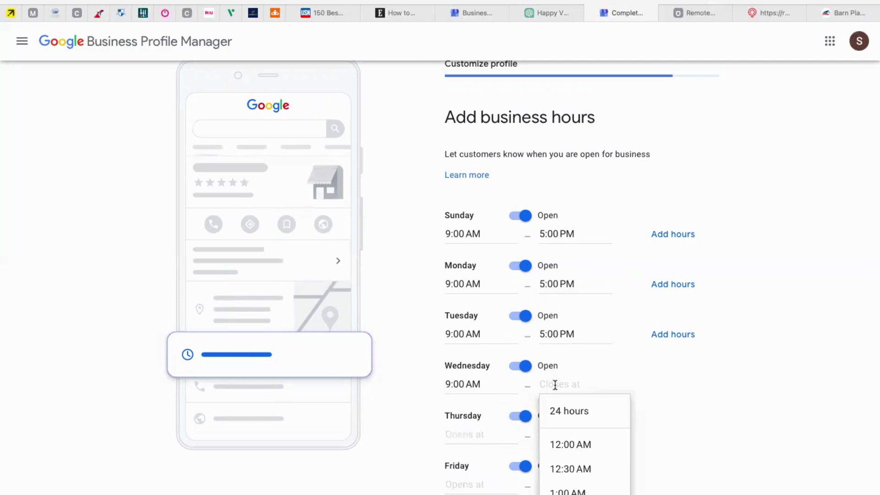
text(5)
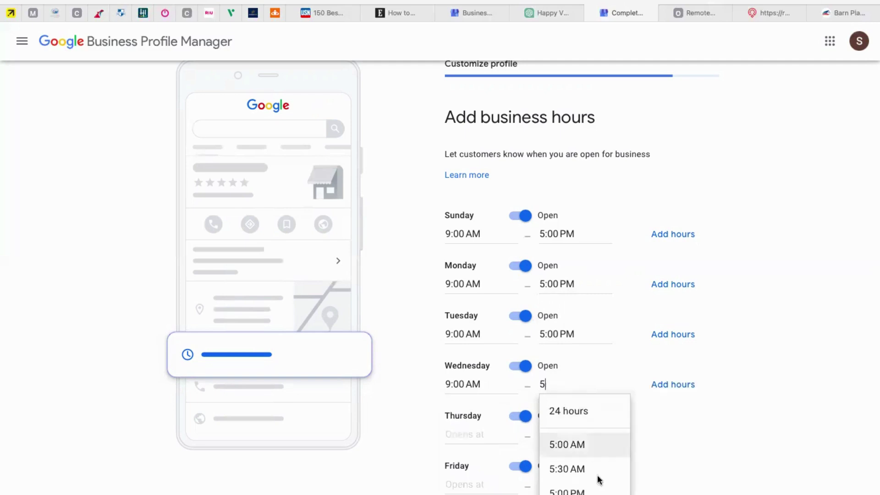
click(592, 492)
scroll(623, 443, down, 2)
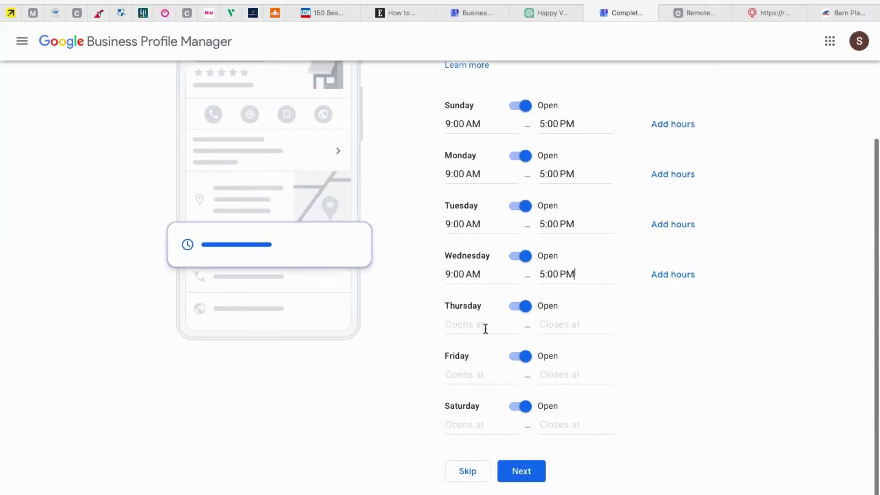
click(483, 325)
text(9)
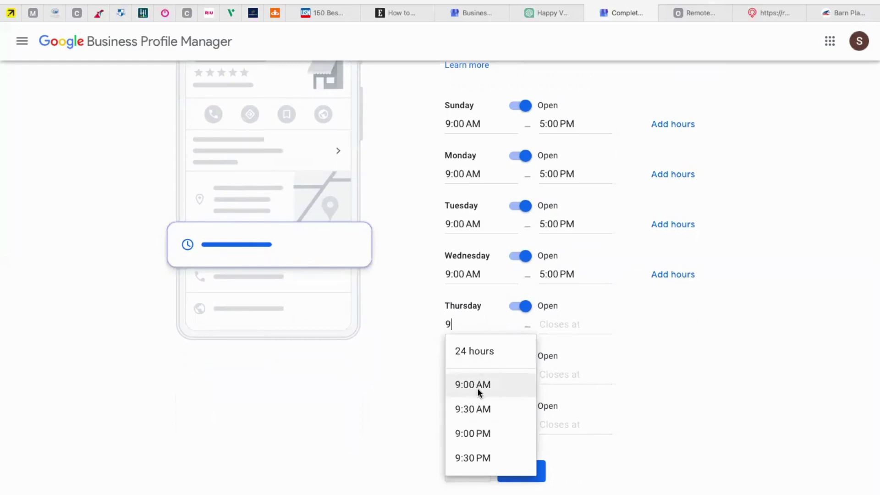
click(478, 388)
click(578, 326)
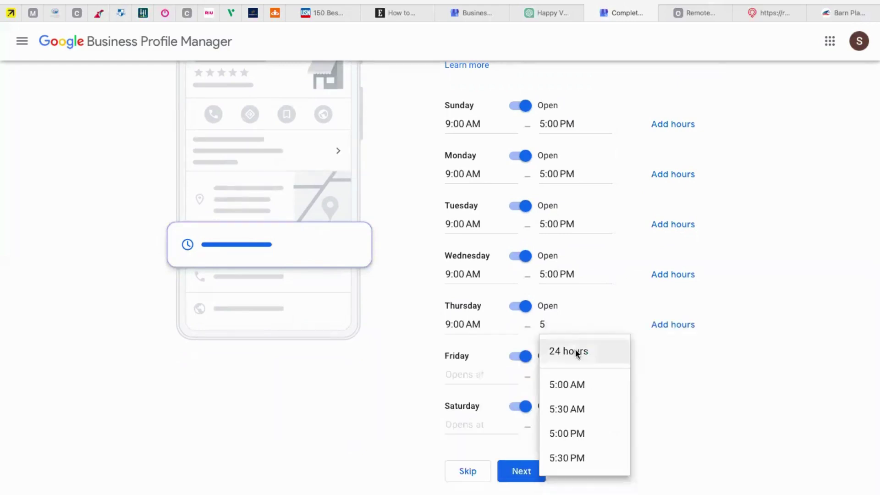
click(576, 433)
Set Friday hours to 9:00 AM–5:00 PM
click(479, 375)
text(8)
key(BackSpace)
text(9)
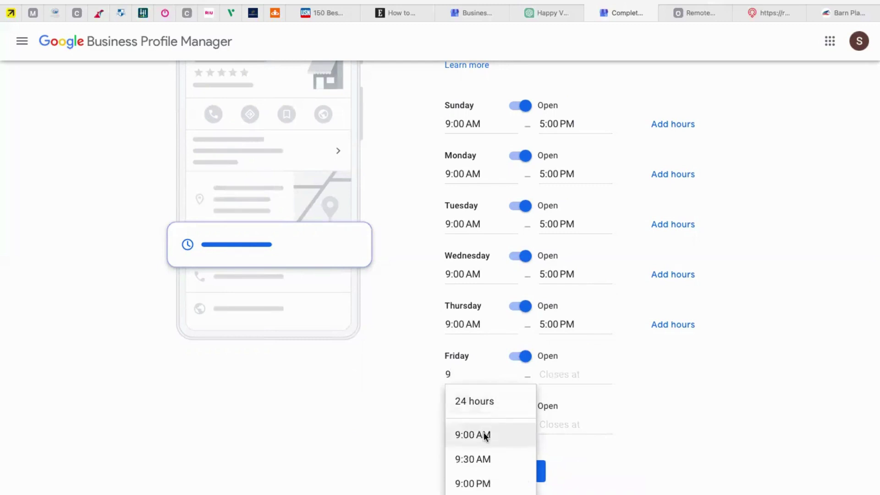
click(482, 435)
click(550, 373)
text(5)
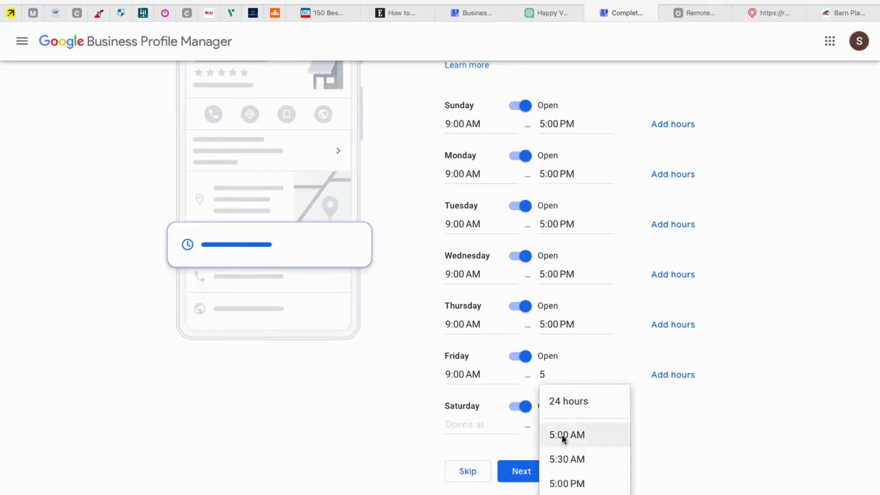
click(566, 484)
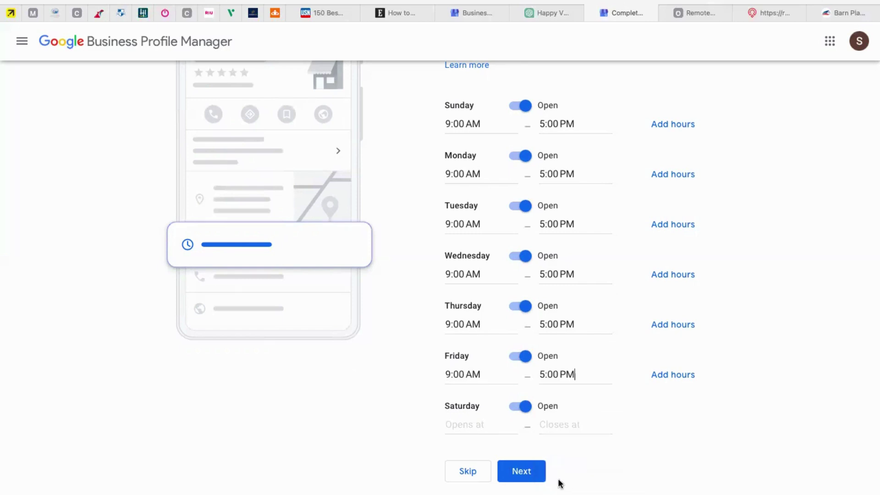
Enter Saturday hours as 9:00 AM to 5:00pm and try submitting the weekly hours
click(469, 422)
text(9)
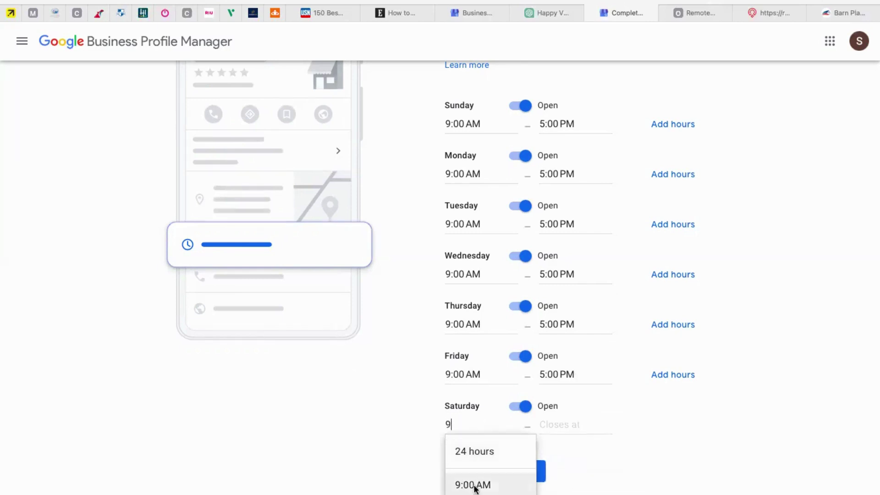
click(474, 486)
click(550, 424)
text(5)
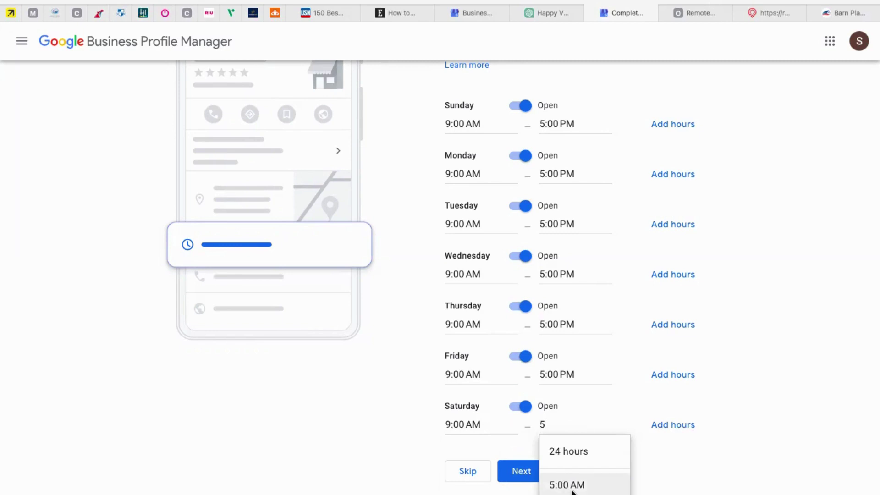
scroll(683, 469, down, 1)
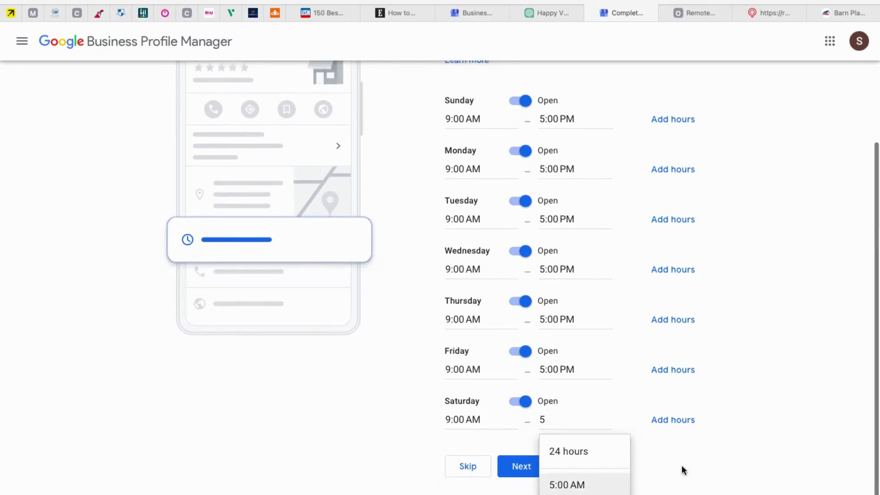
text(:0)
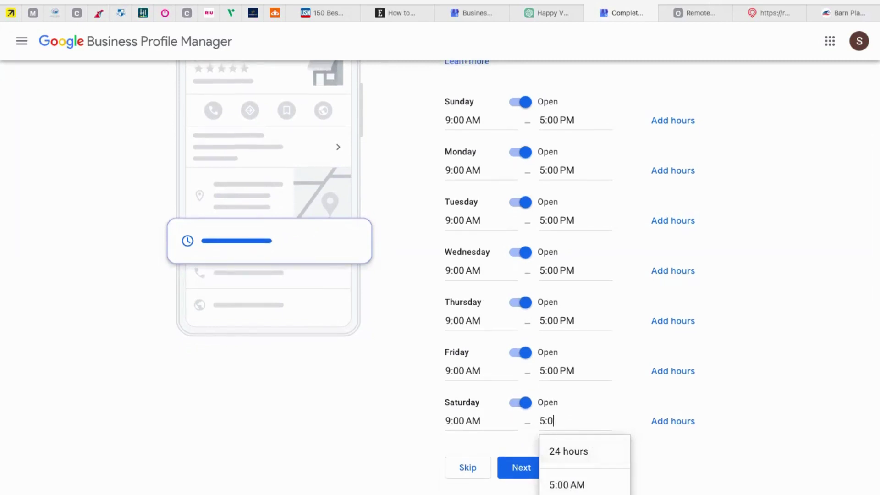
text(0pm)
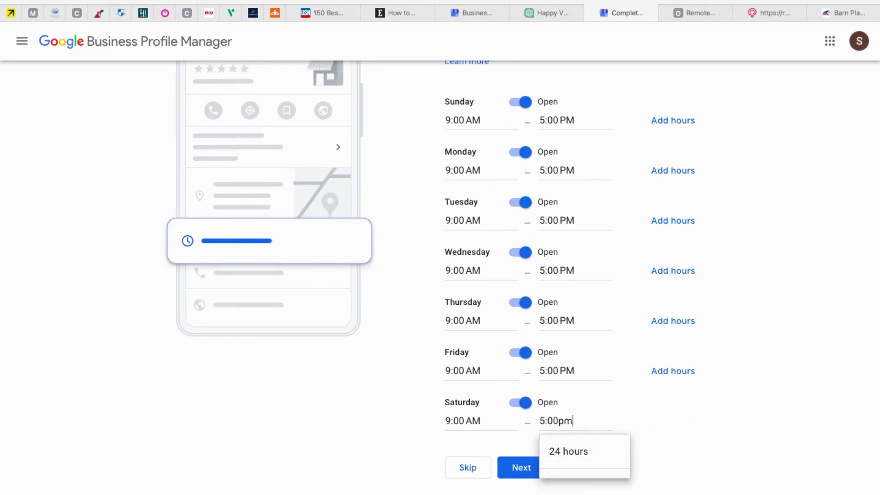
click(683, 434)
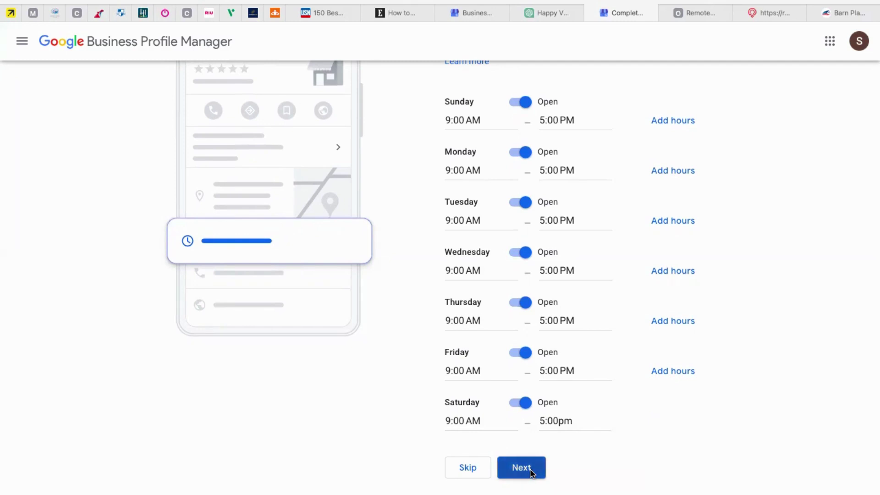
right_click(531, 474)
click(787, 456)
click(530, 471)
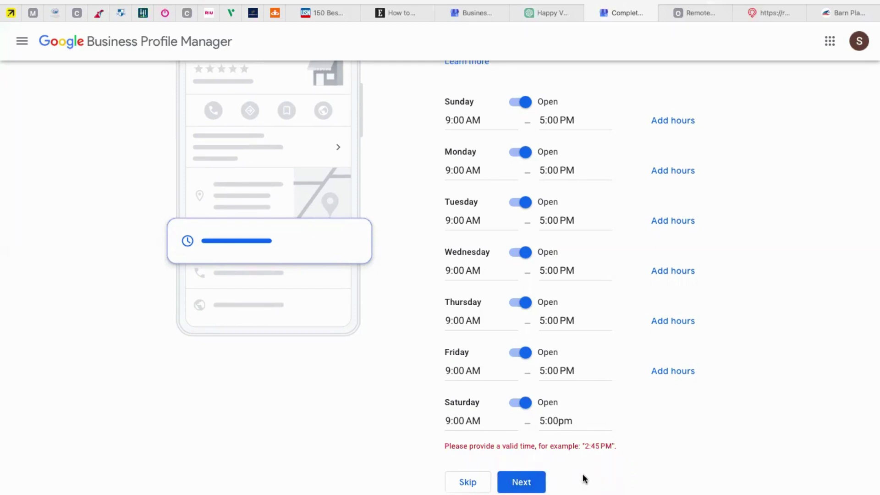
Change Saturday's closing time to 5:00PM and keep its 9:00 AM opening time
click(571, 420)
key(BackSpace)
key(BackSpace)
text(PM)
click(685, 491)
click(477, 421)
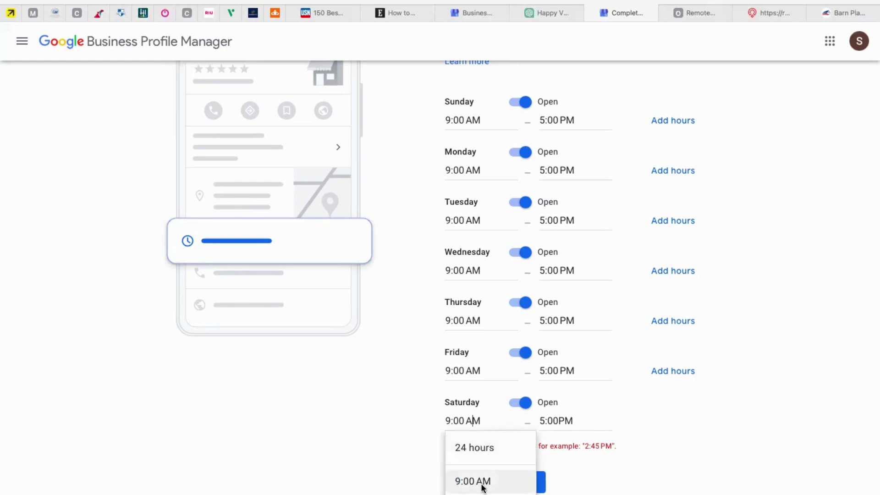
click(456, 482)
Reselect 5:00 PM as Saturday's closing time and save the hours
click(541, 421)
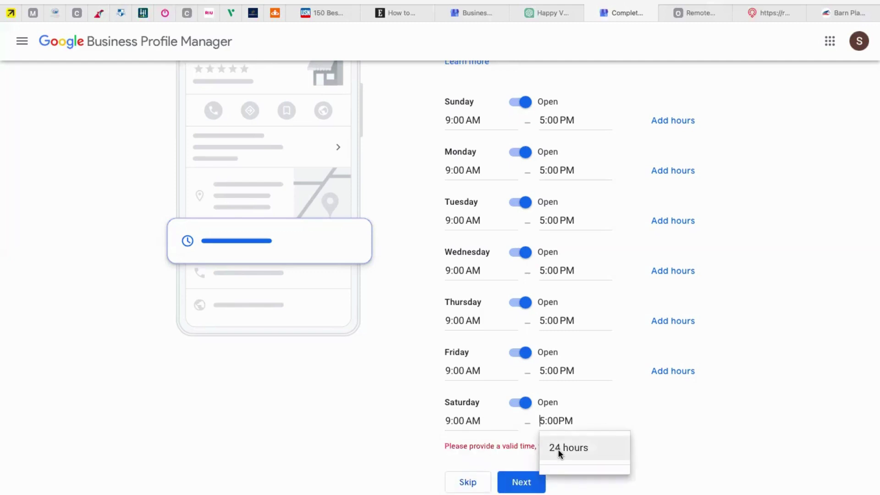
drag(583, 415, 532, 419)
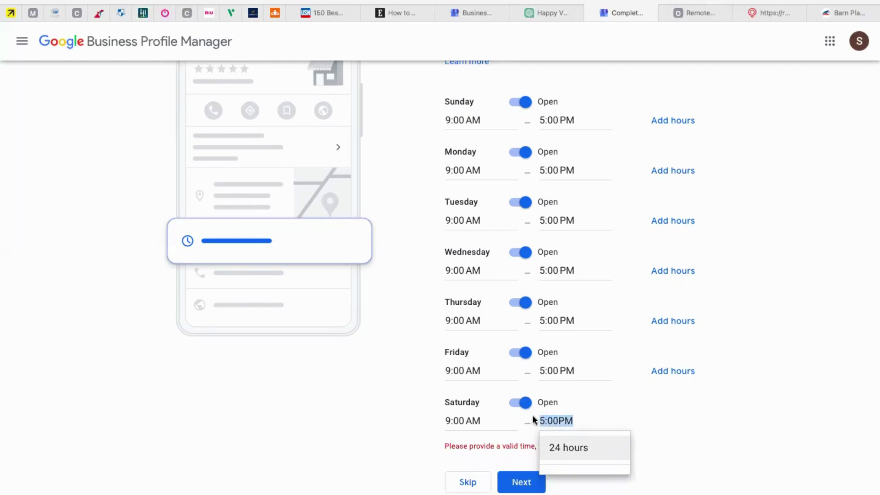
text(5)
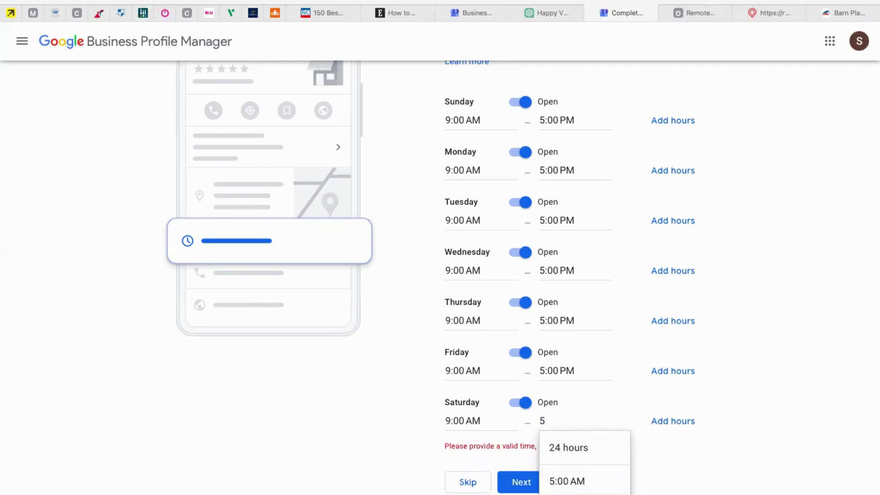
scroll(662, 464, down, 1)
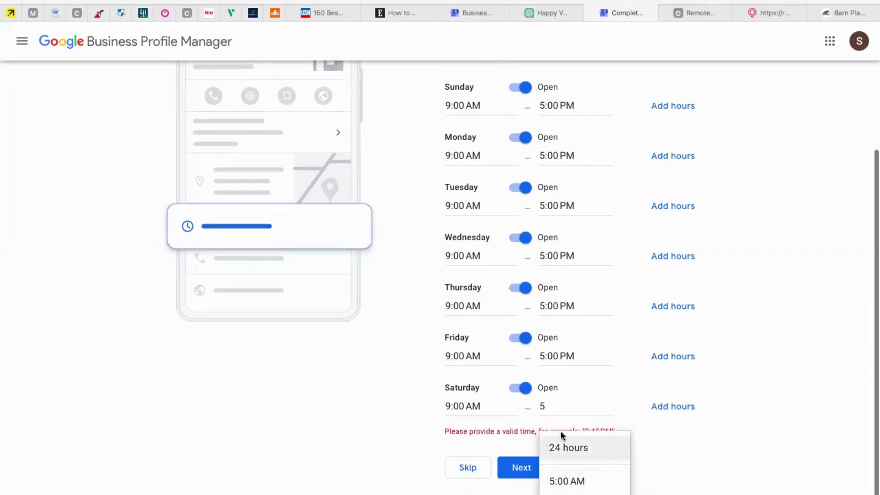
click(568, 490)
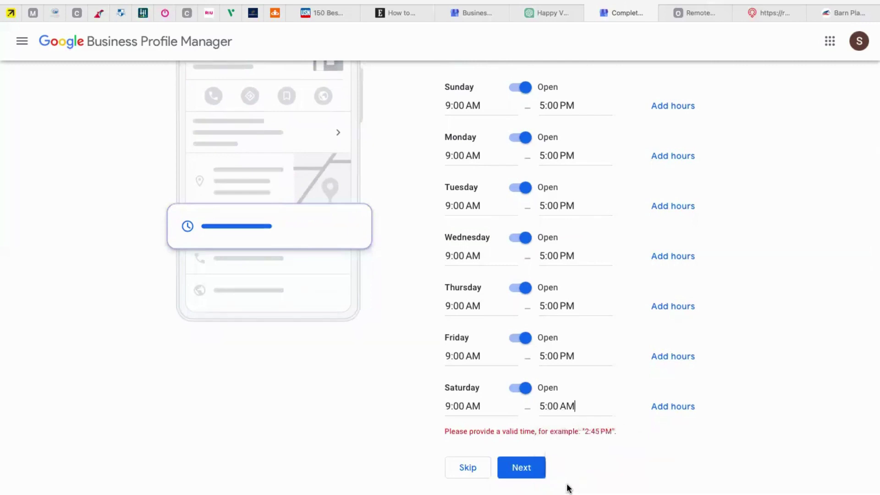
click(567, 406)
key(BackSpace)
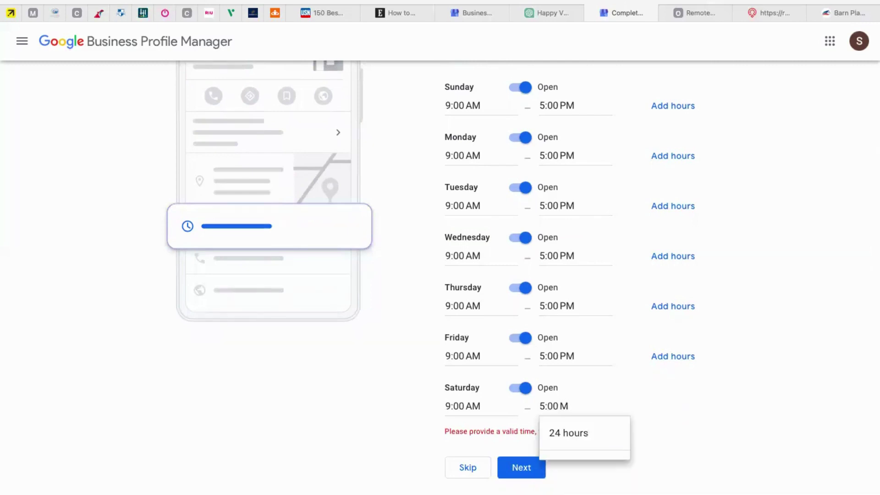
text(P)
click(571, 468)
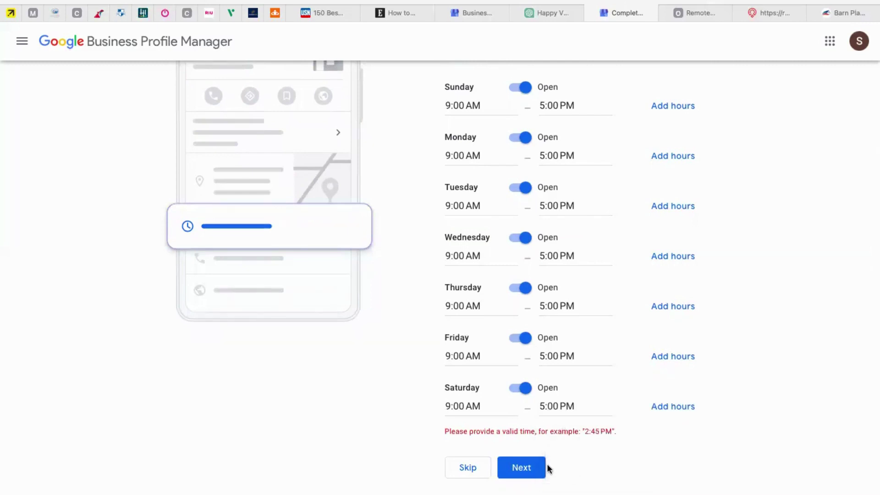
click(505, 467)
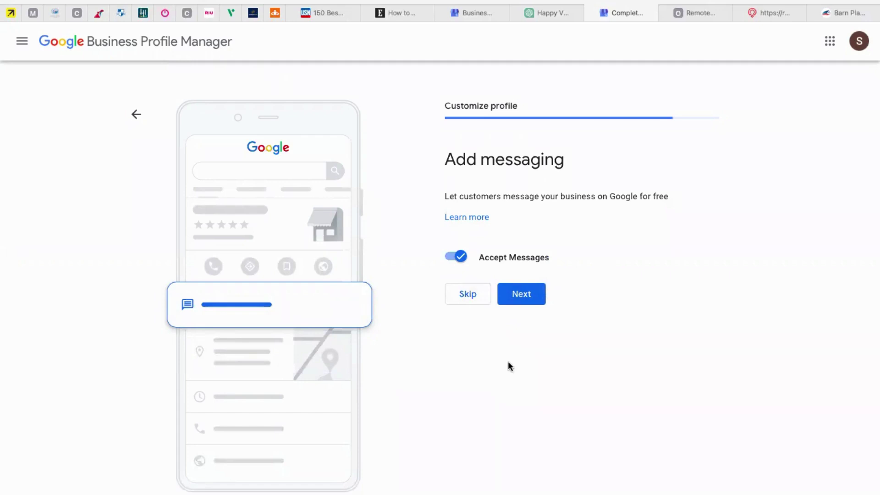
Skip messaging and type the description 'Lets Book Your Vacation Today!'
click(475, 300)
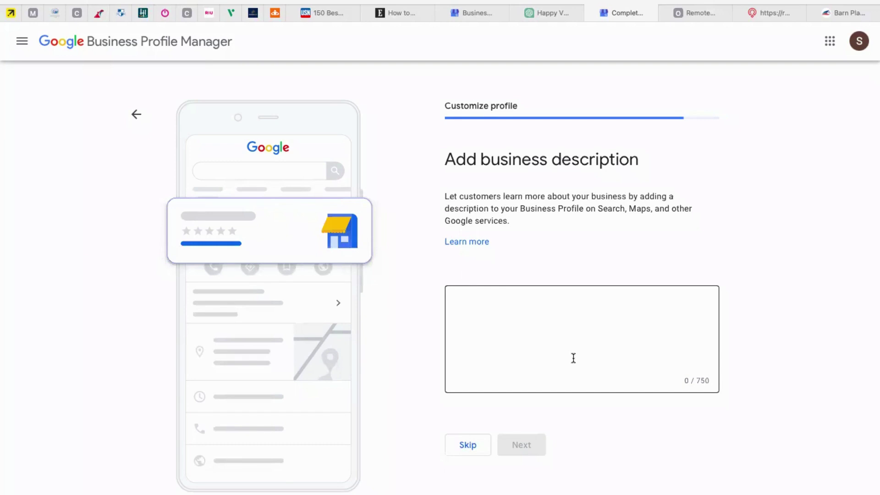
click(573, 358)
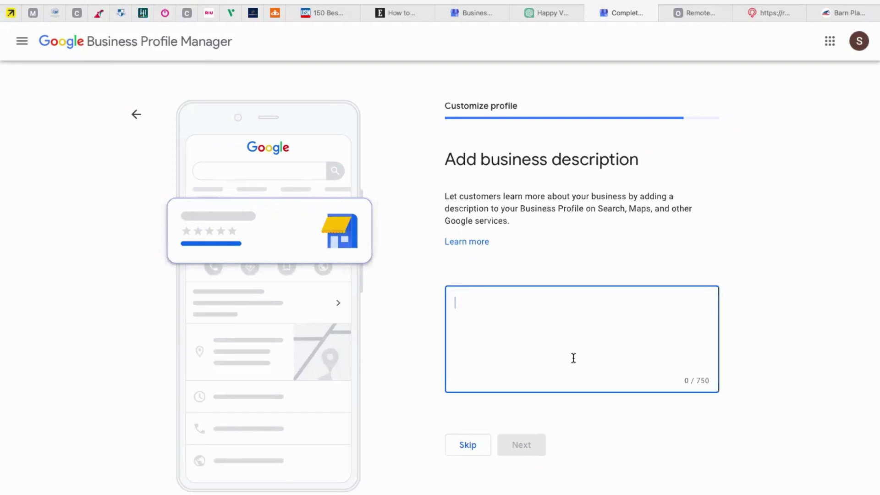
text(Let)
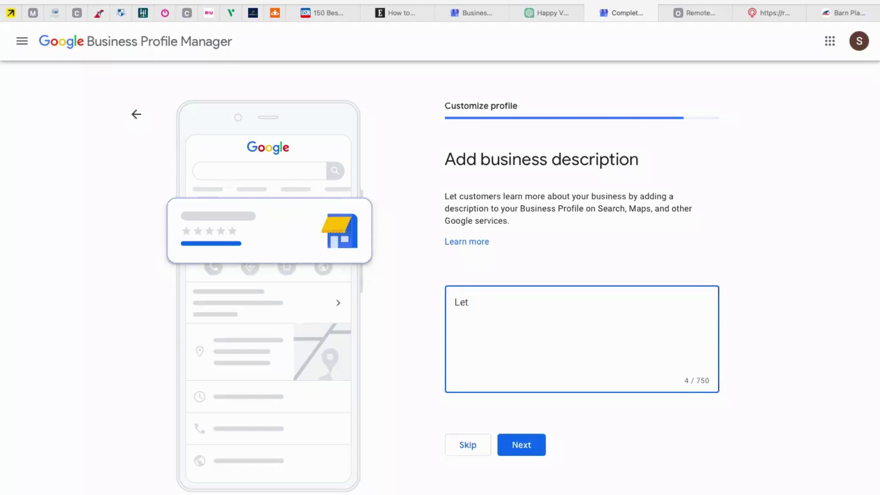
key(BackSpace)
text(s Book you)
key(BackSpace)
key(BackSpace)
key(BackSpace)
text(Your Vacation Today!)
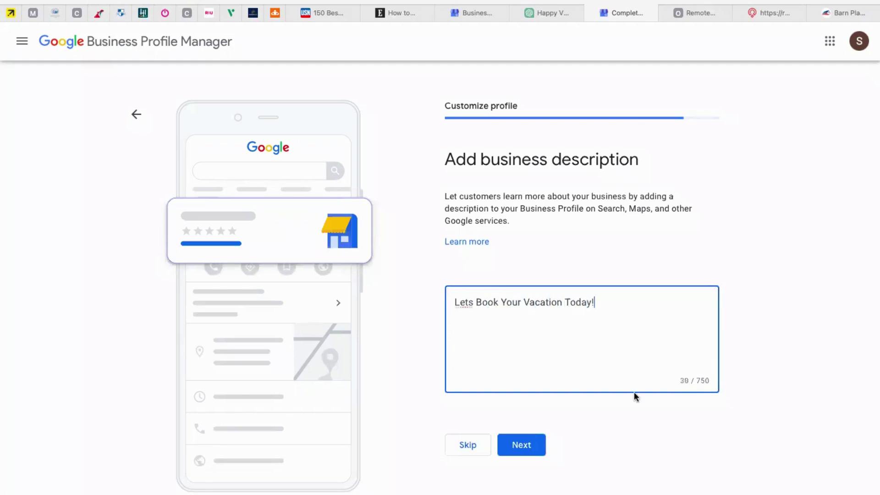
Add the apostrophe to make 'Let's' and save the description
click(470, 302)
text(')
key(BackSpace)
text(')
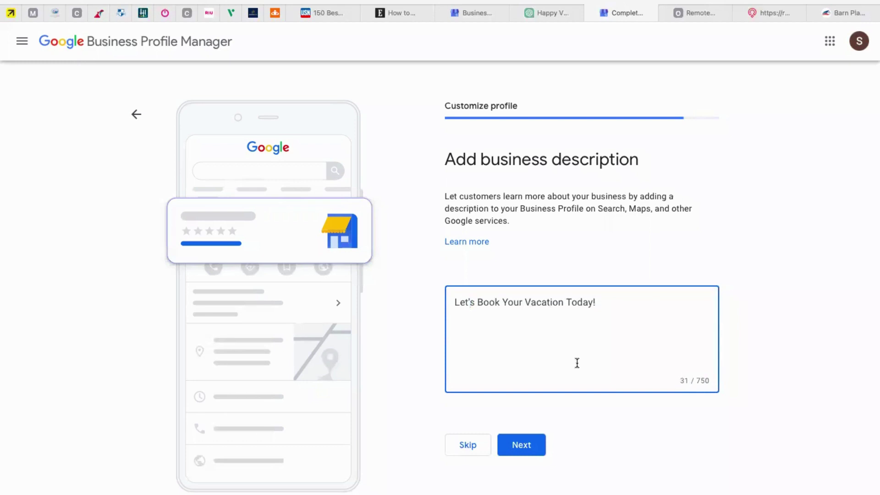
click(521, 453)
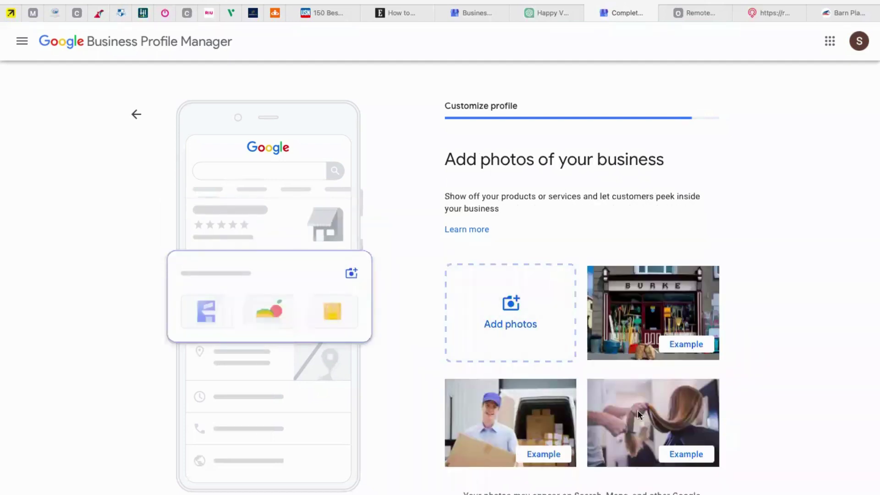
Skip the Add photos page without uploading any business photos
scroll(637, 411, down, 2)
scroll(636, 409, down, 2)
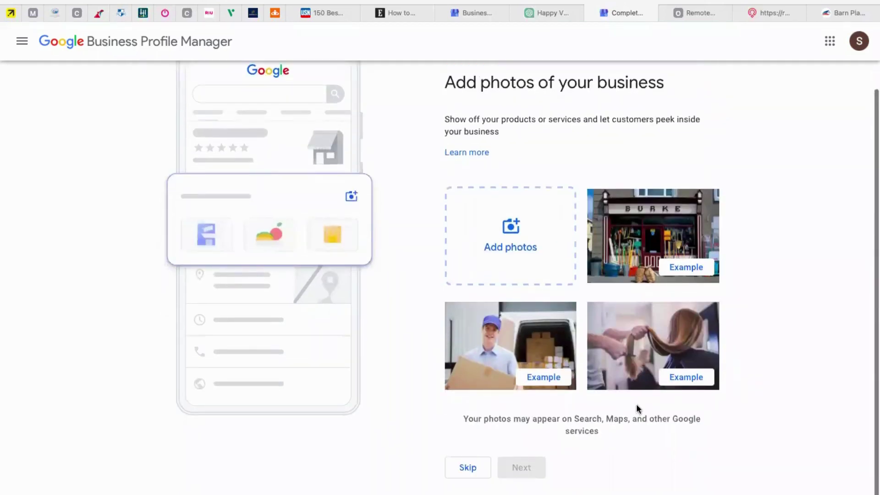
scroll(637, 405, up, 1)
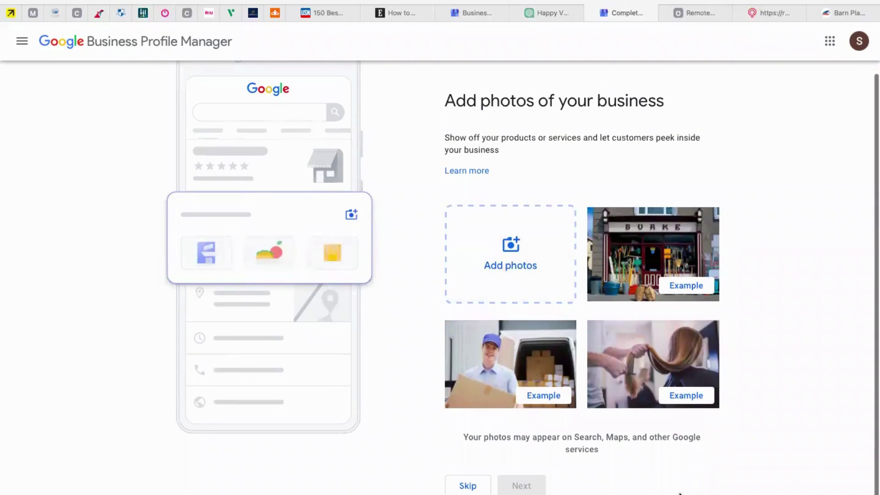
scroll(680, 493, down, 1)
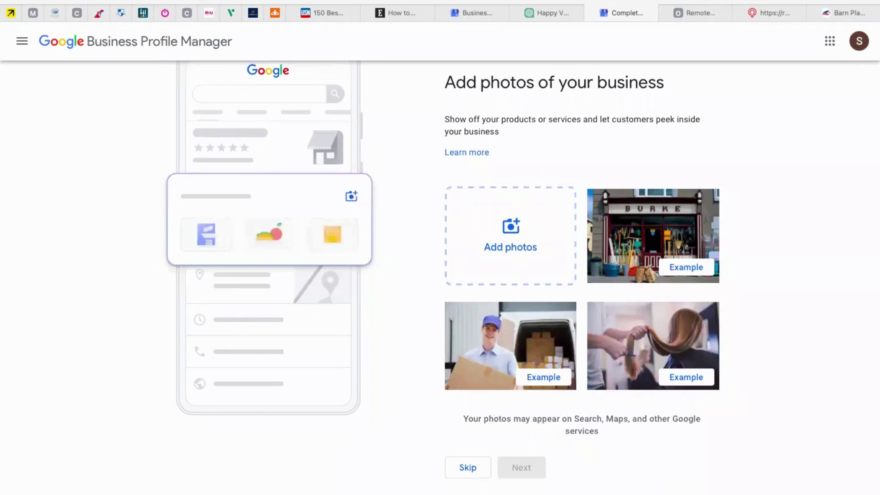
click(462, 469)
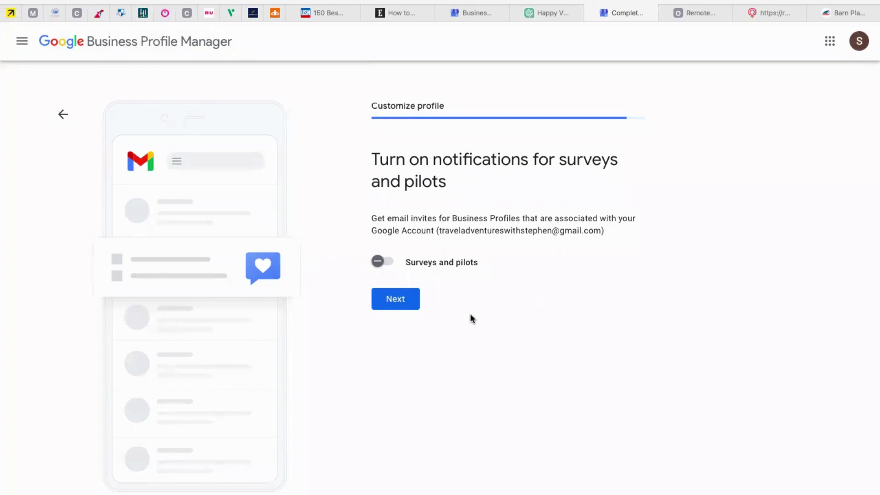
Continue with Surveys and pilots notifications off and skip the $500 advertising credit
click(407, 302)
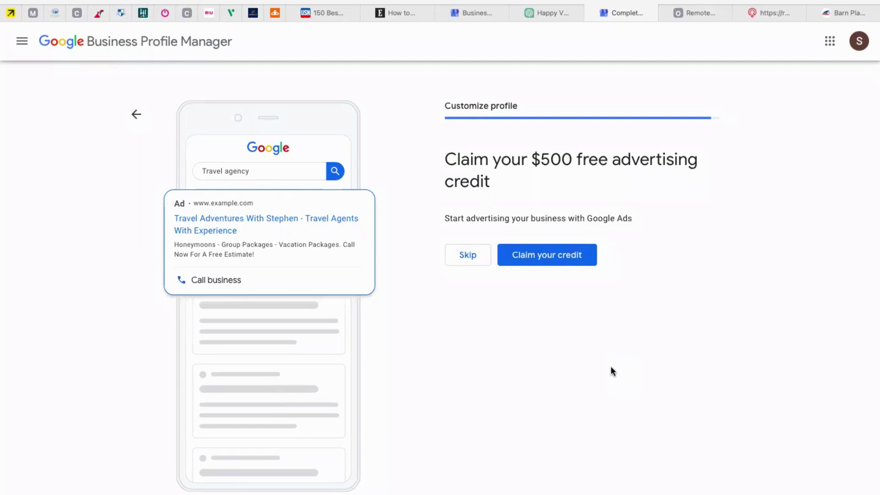
click(477, 256)
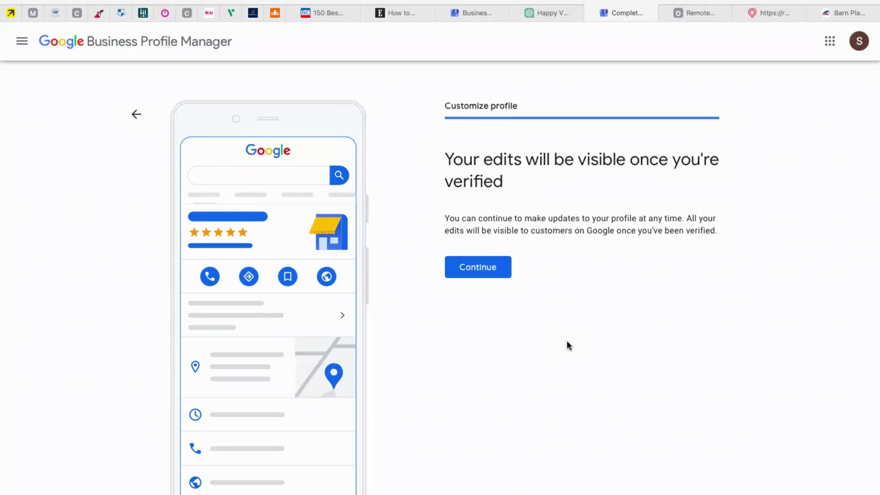
Finish setup and browse the 'my business' results showing the unverified Travel Adventures With Stephen panel
click(498, 268)
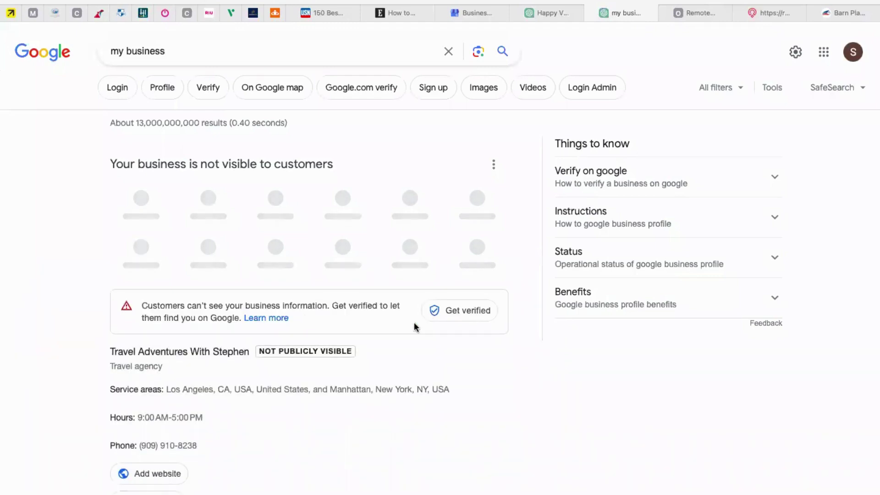
mouse_move(478, 384)
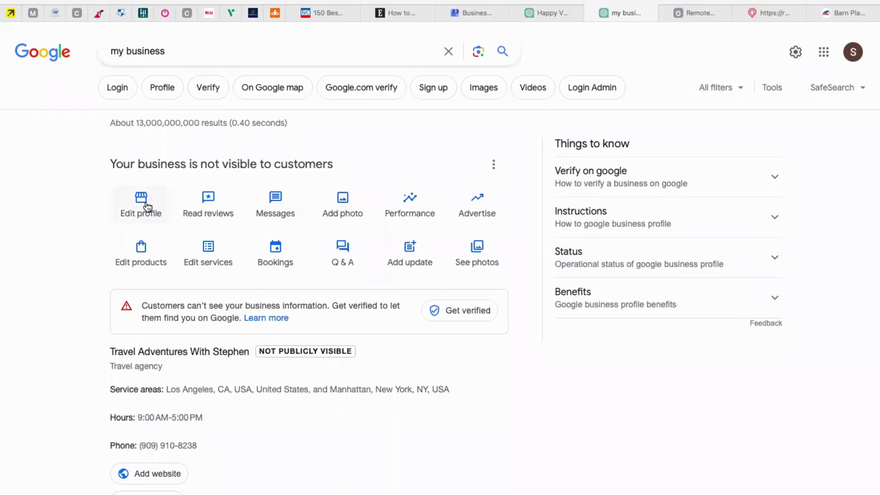
scroll(273, 398, down, 2)
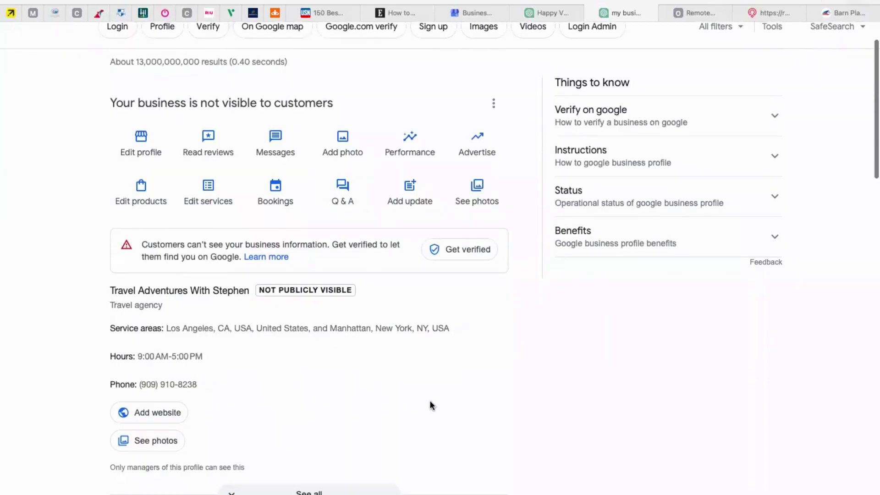
scroll(430, 405, down, 1)
scroll(430, 405, up, 3)
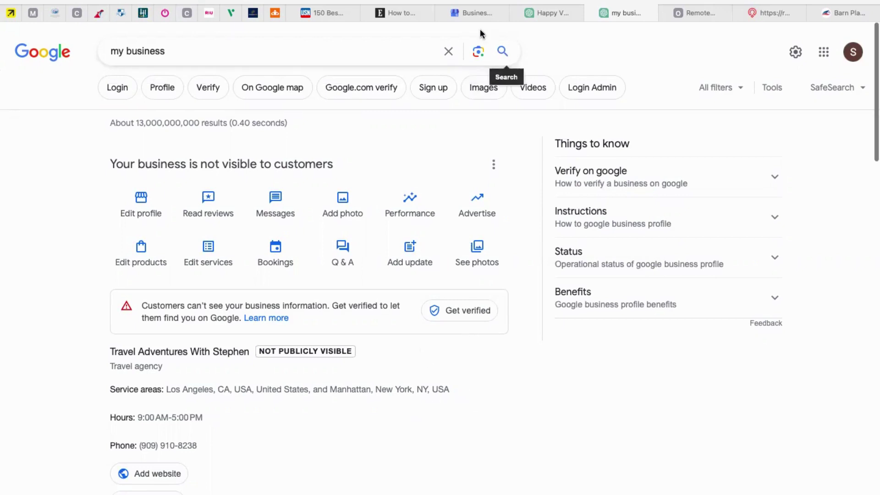
Switch to the Happy Vibes Travel results and scroll its 5.0-rated verified profile and reviews
click(477, 13)
click(546, 13)
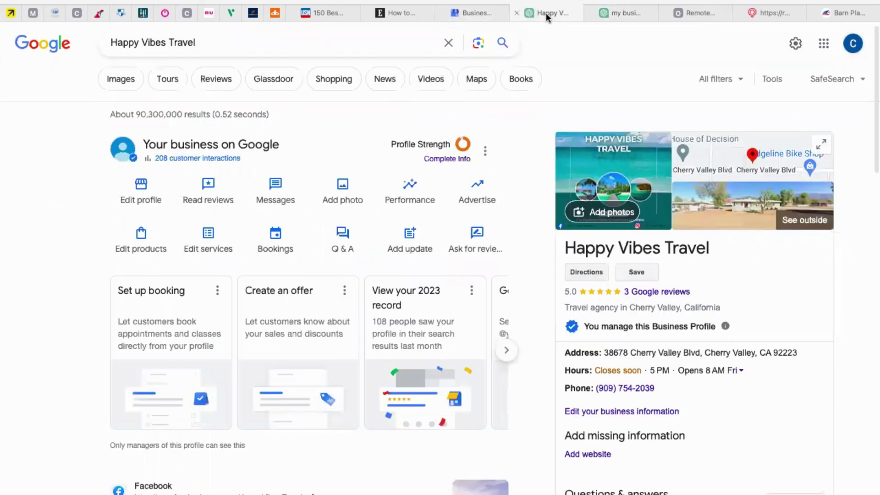
scroll(627, 459, down, 1)
scroll(627, 458, down, 4)
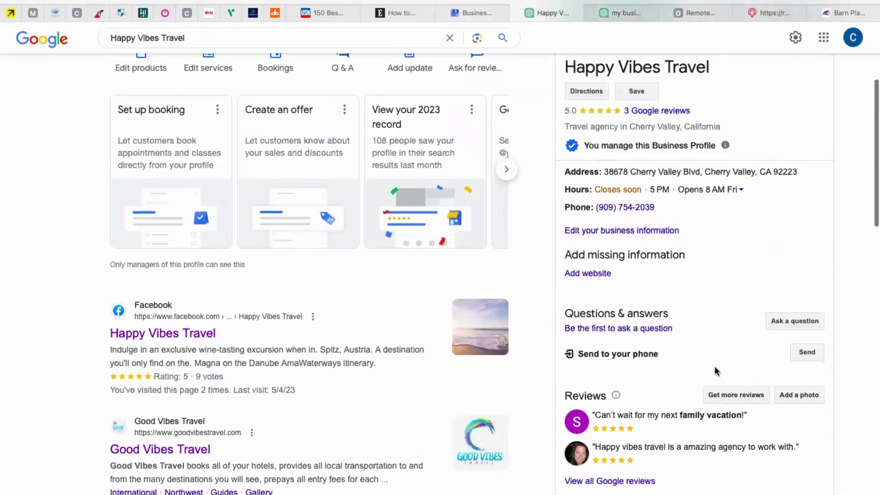
scroll(715, 370, up, 4)
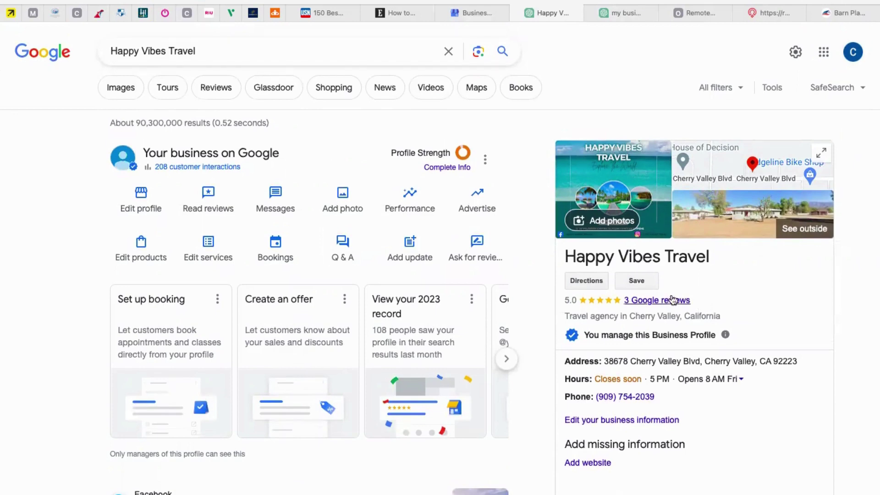
scroll(752, 466, down, 1)
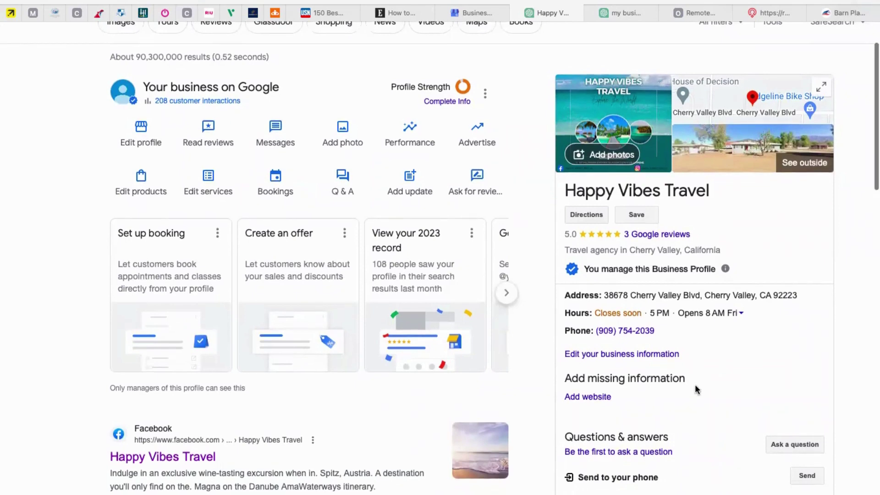
scroll(696, 384, down, 2)
scroll(695, 384, up, 3)
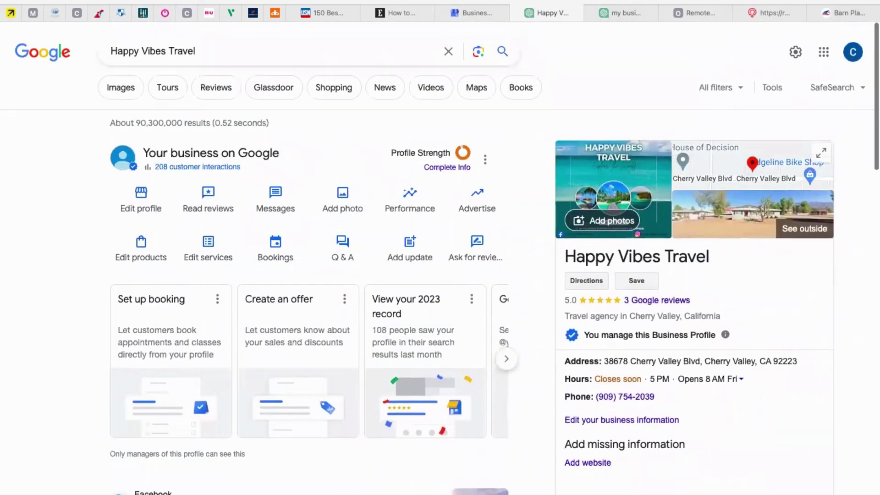